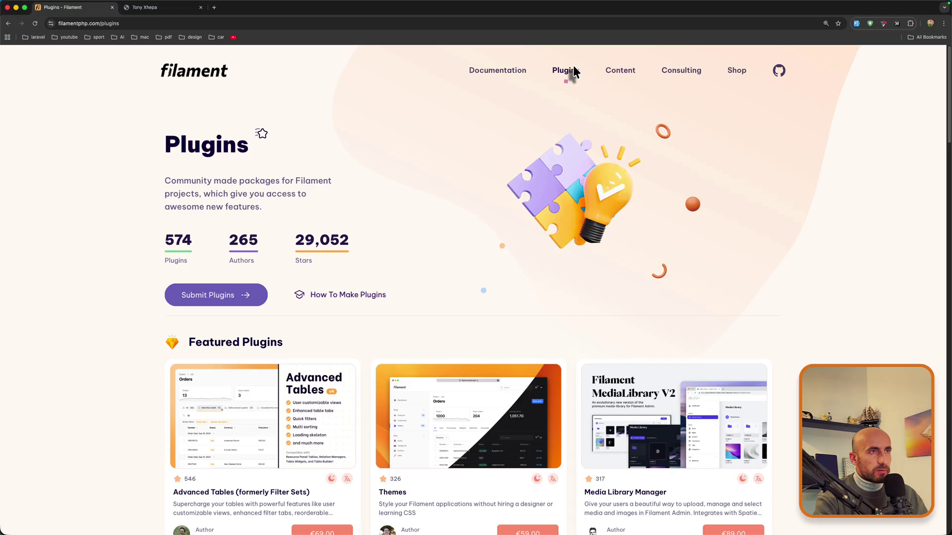
scroll(535, 212, "down", 5)
scroll(534, 212, "down", 5)
scroll(535, 212, "down", 4)
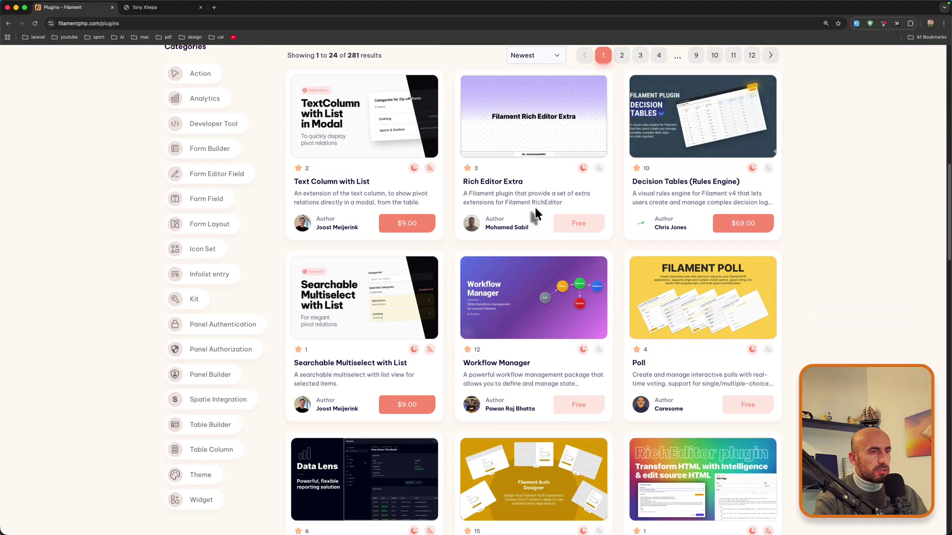
scroll(523, 260, "down", 5)
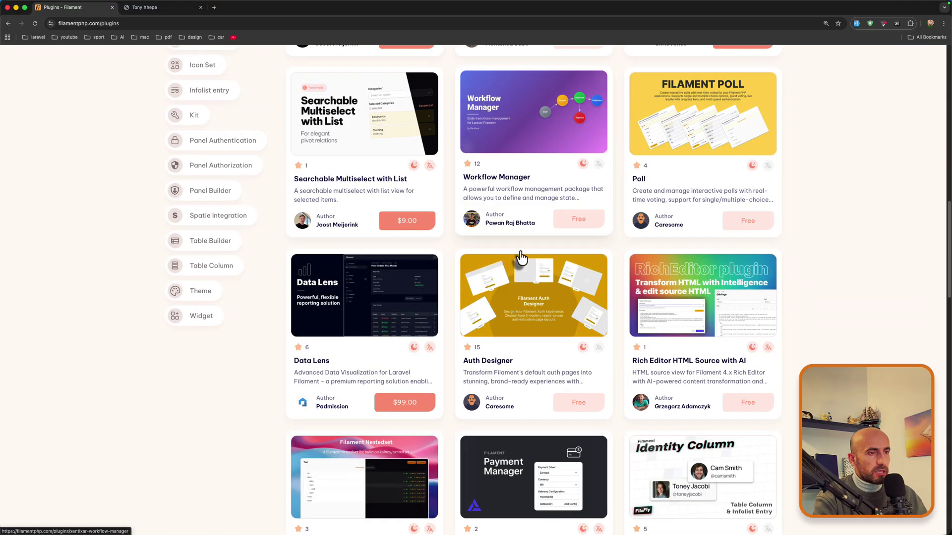
Step: Open the Auth Designer plugin page and scroll down to its Requirements, Installation and Quick Start sections
left_click(517, 318)
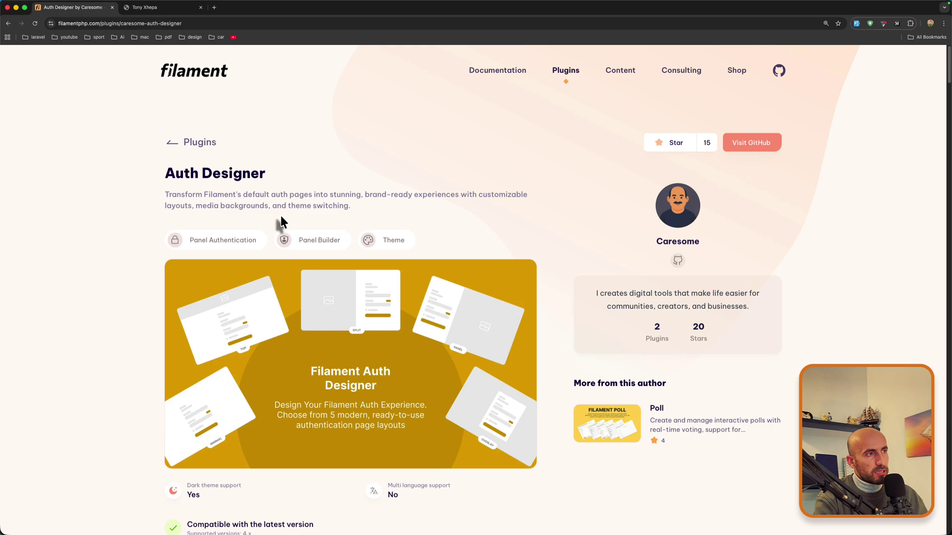
scroll(280, 216, "down", 2)
scroll(280, 215, "down", 2)
scroll(281, 216, "down", 3)
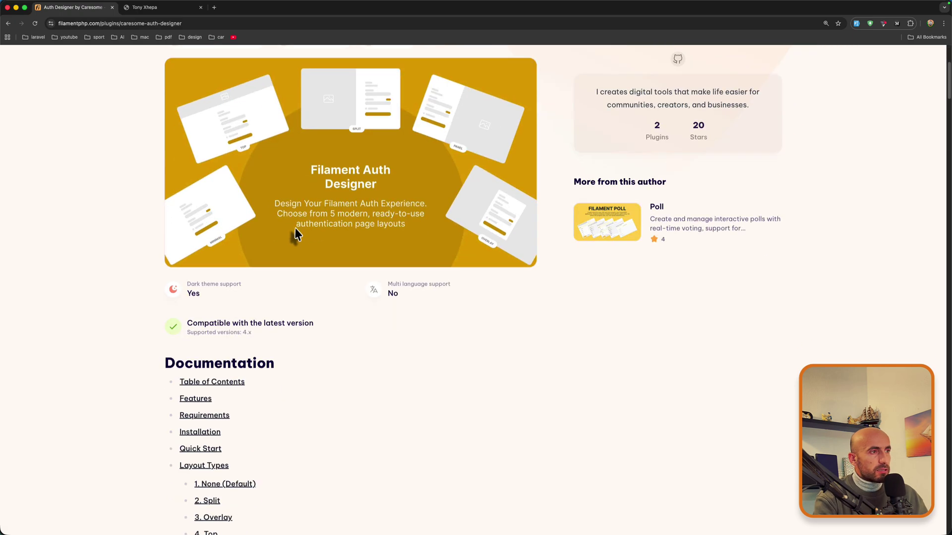
scroll(256, 285, "down", 1)
scroll(257, 285, "down", 2)
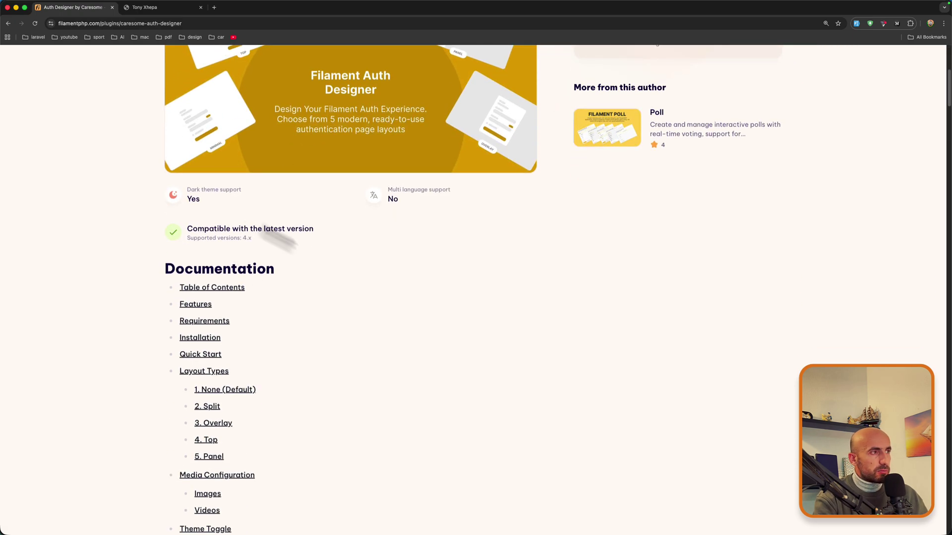
scroll(330, 284, "down", 2)
scroll(329, 284, "down", 5)
scroll(330, 283, "down", 4)
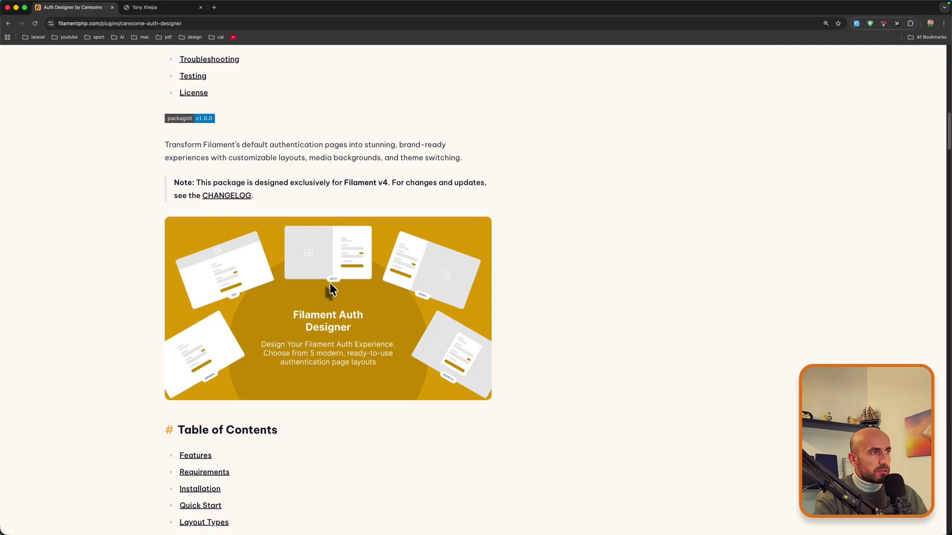
scroll(328, 279, "down", 1)
scroll(329, 280, "down", 2)
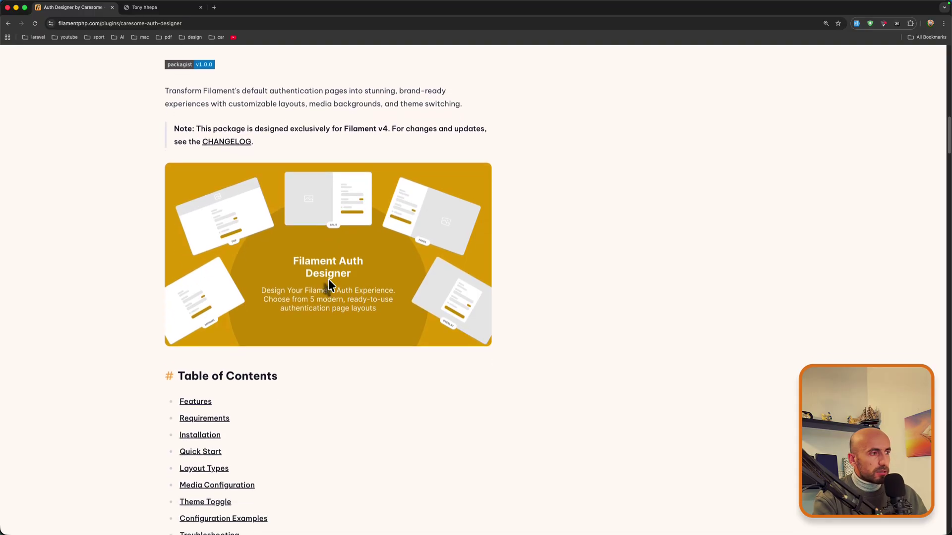
scroll(328, 279, "down", 5)
scroll(328, 283, "down", 5)
scroll(328, 283, "down", 1)
scroll(328, 284, "down", 4)
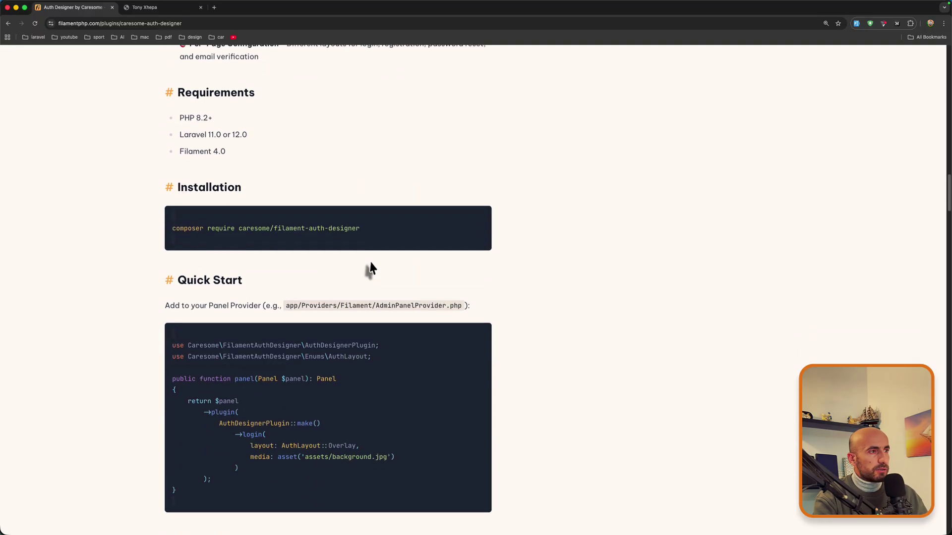
Step: Select the composer require command and the package name, then scroll down to the Layout Types heading
left_click_drag(365, 230, 164, 235)
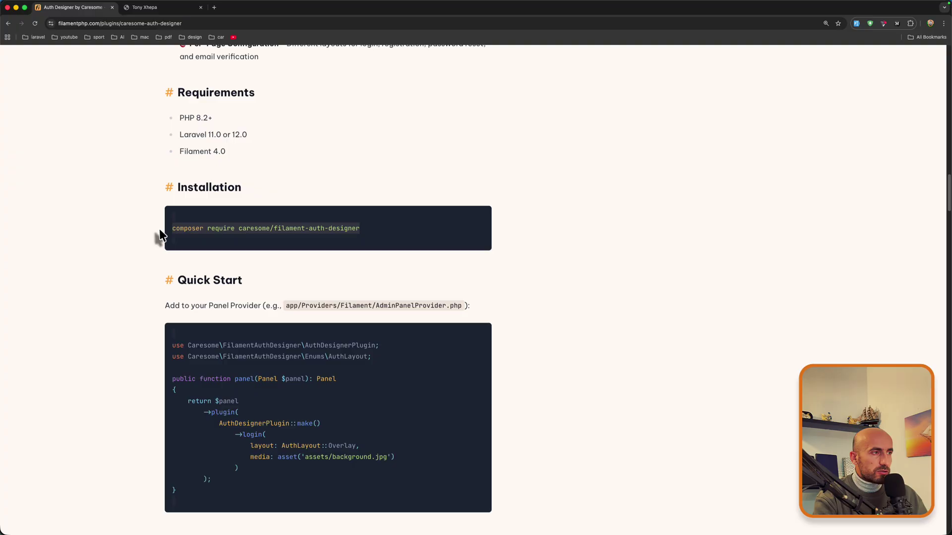
left_click(238, 229)
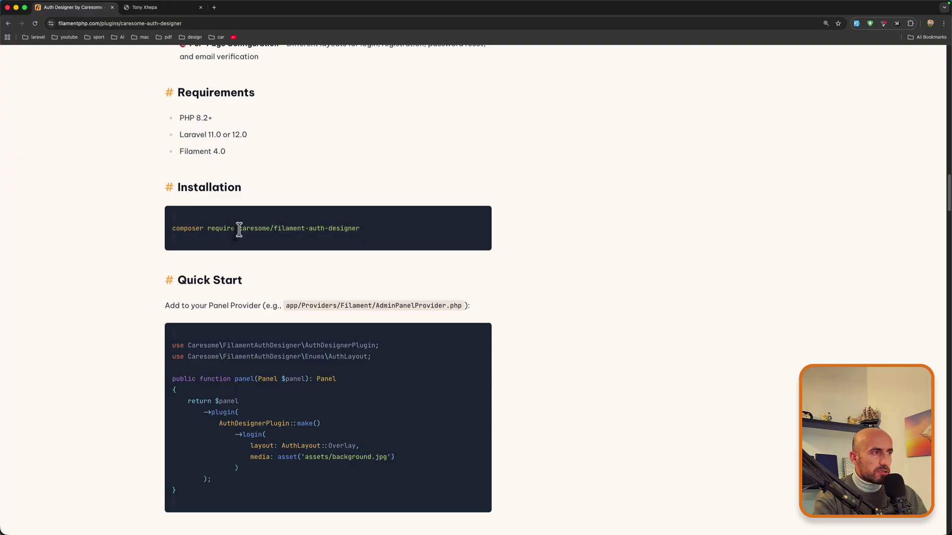
left_click_drag(238, 230, 441, 236)
scroll(279, 271, "down", 2)
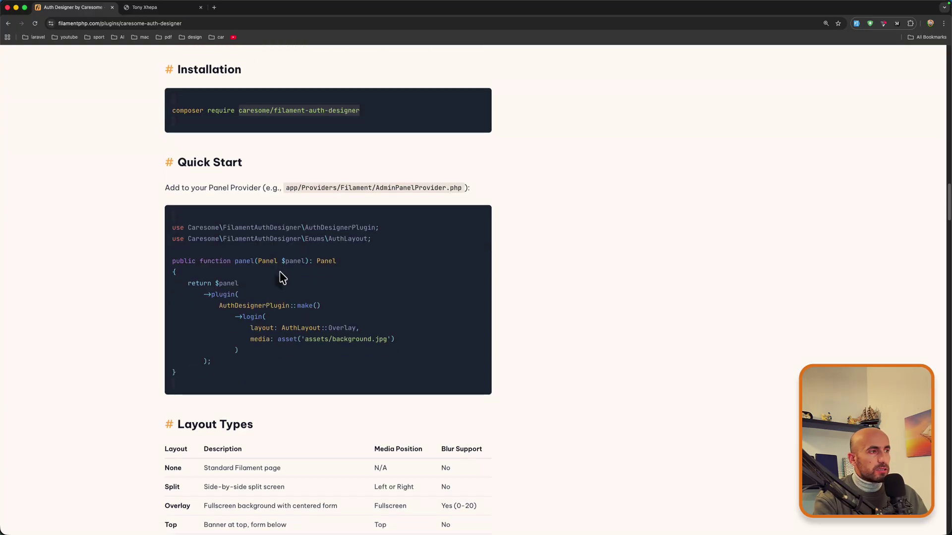
scroll(282, 286, "down", 1)
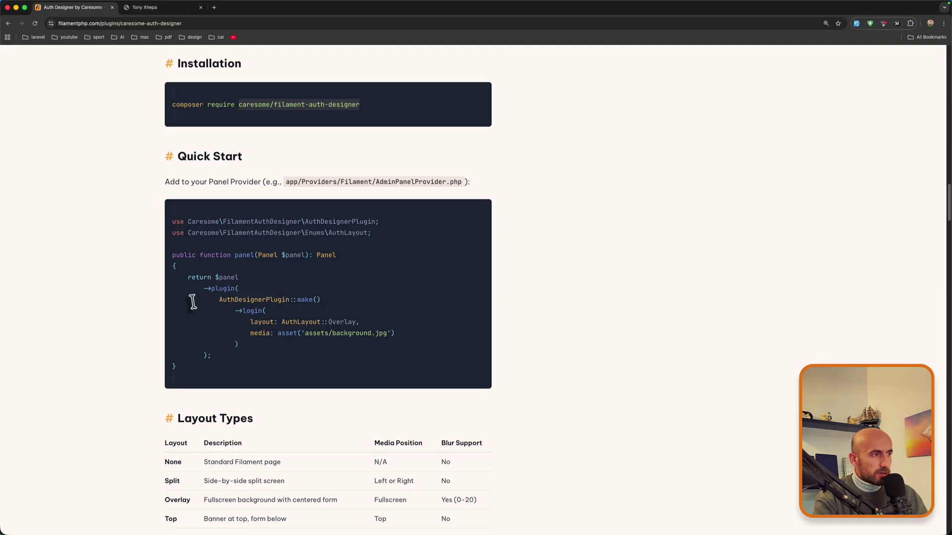
left_click(196, 285)
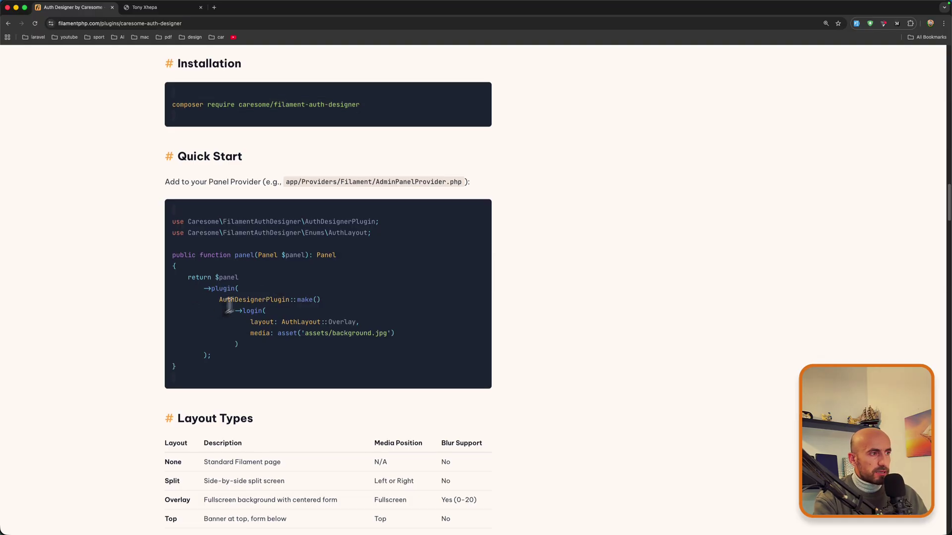
scroll(232, 312, "down", 4)
left_click_drag(255, 314, 160, 323)
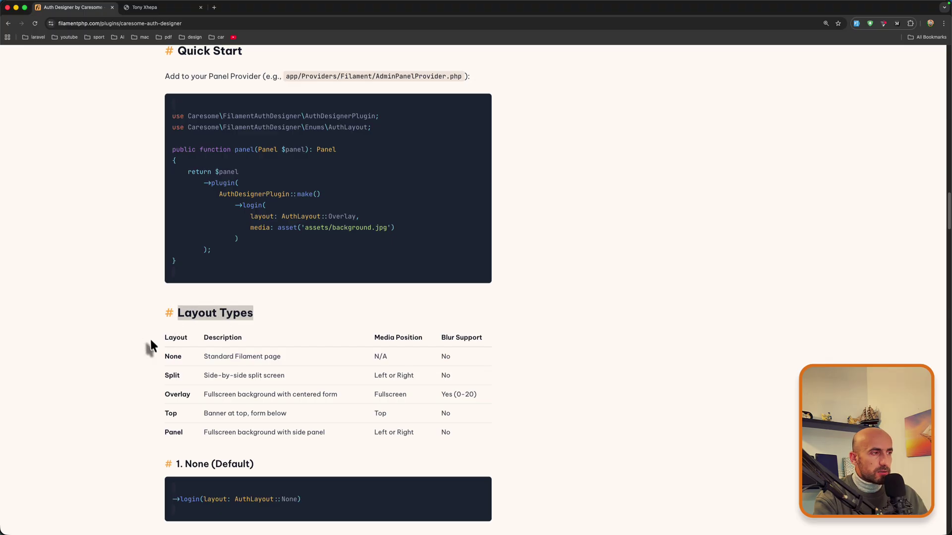
scroll(198, 353, "down", 2)
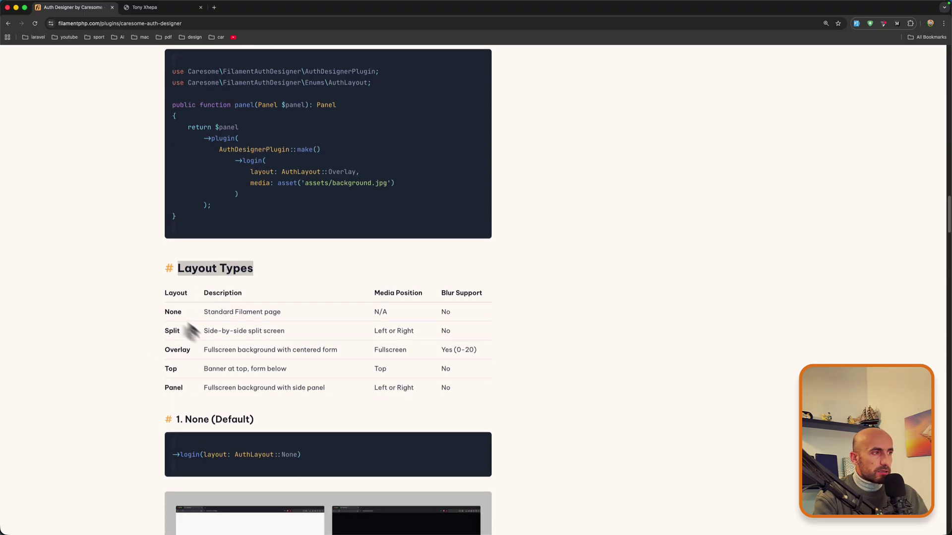
Step: Highlight the Split layout's description and its Left or Right position in the Layout Types table
left_click(200, 313)
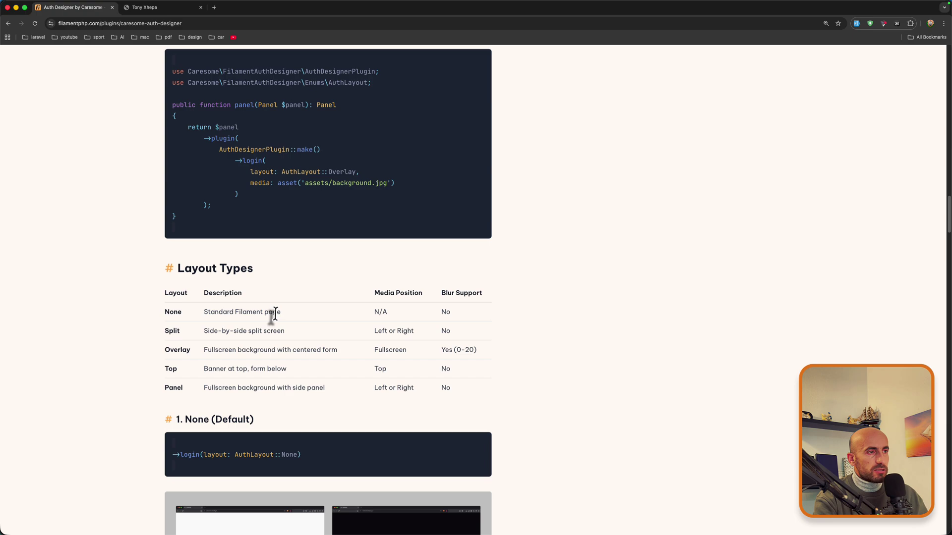
scroll(288, 312, "down", 3)
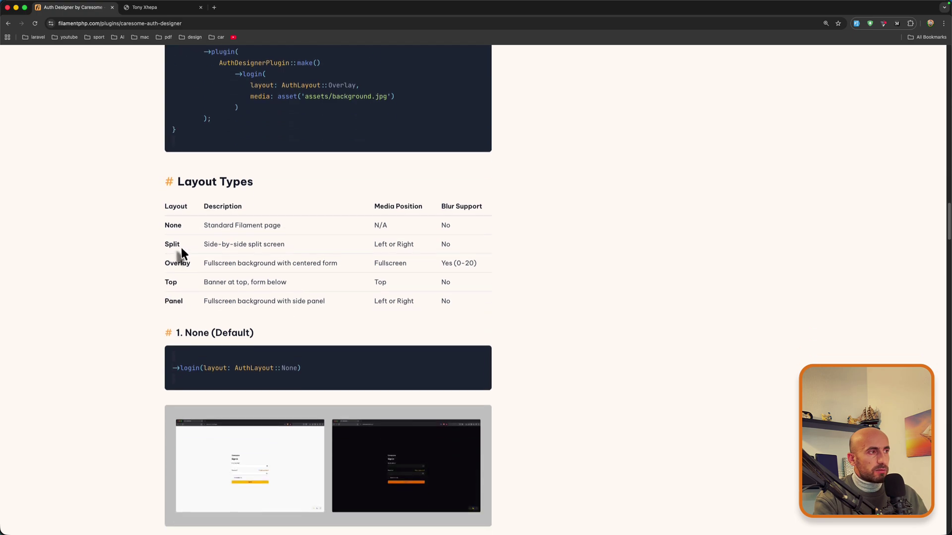
left_click_drag(181, 248, 149, 255)
left_click(206, 256)
left_click_drag(238, 249, 221, 246)
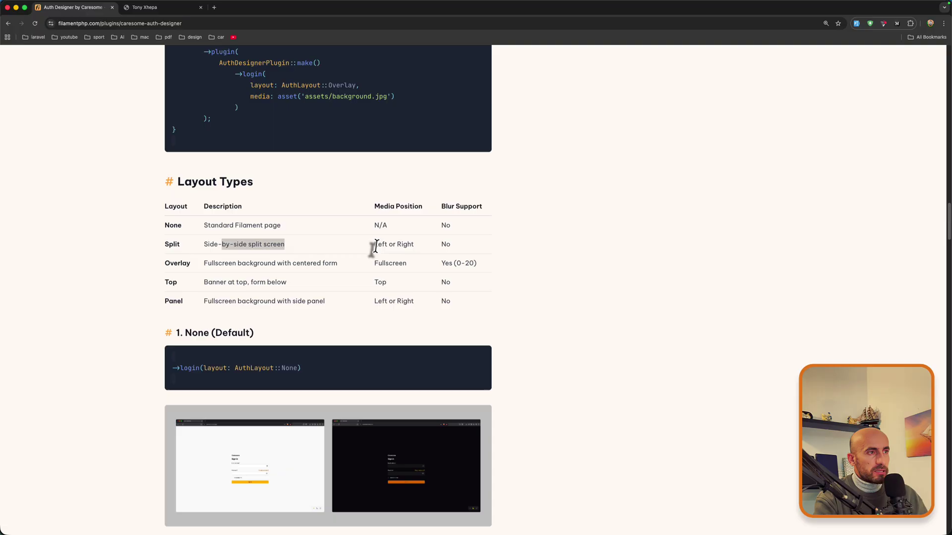
left_click_drag(373, 244, 402, 245)
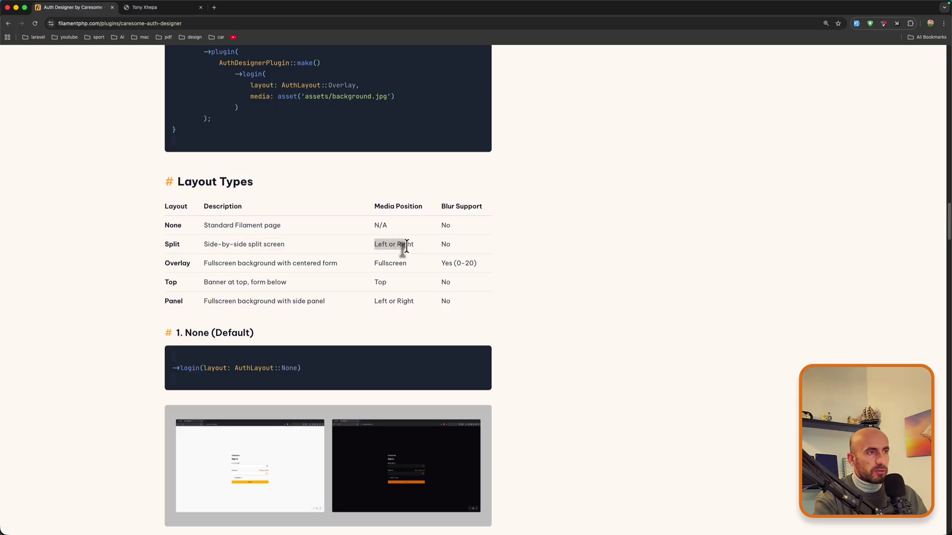
left_click(438, 253)
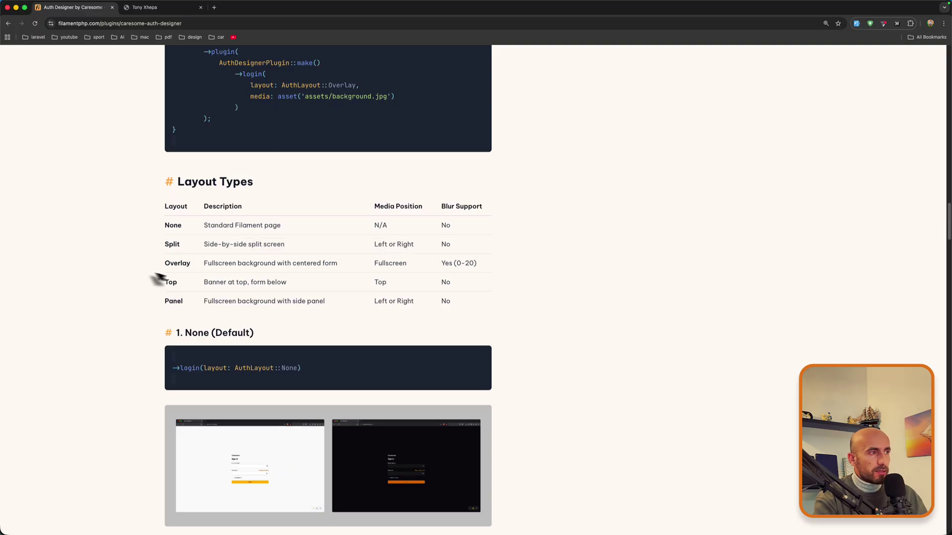
Step: Highlight the Overlay entry, its form description and Yes blur support, then the Panel description
double_click(177, 263)
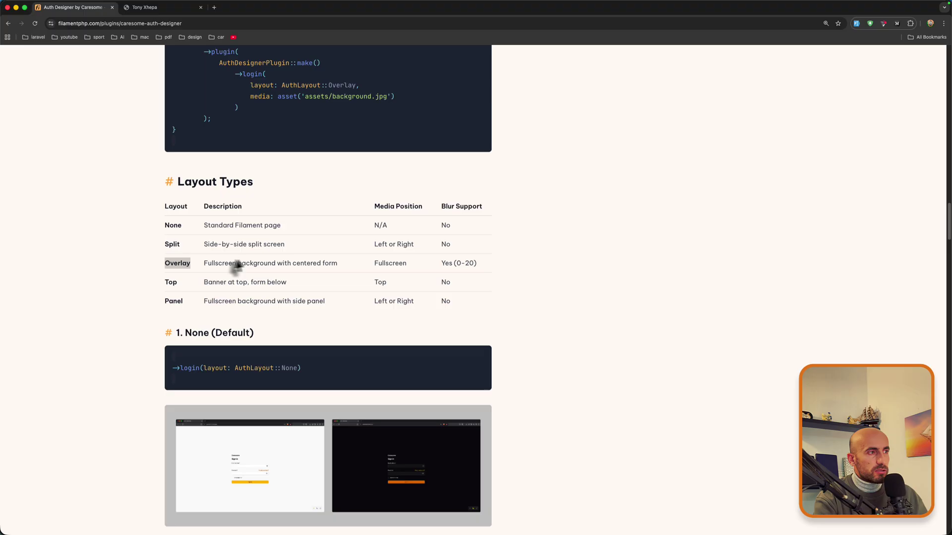
double_click(329, 263)
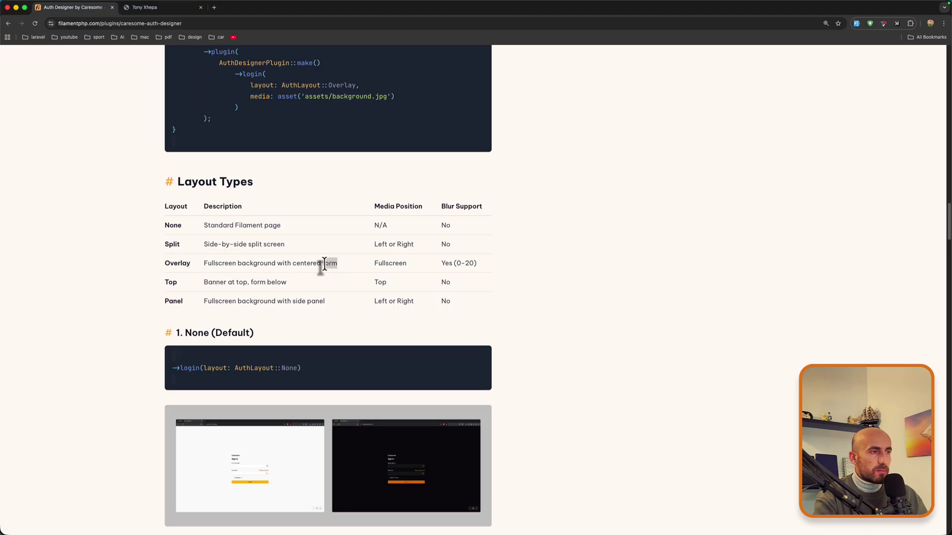
left_click(385, 266)
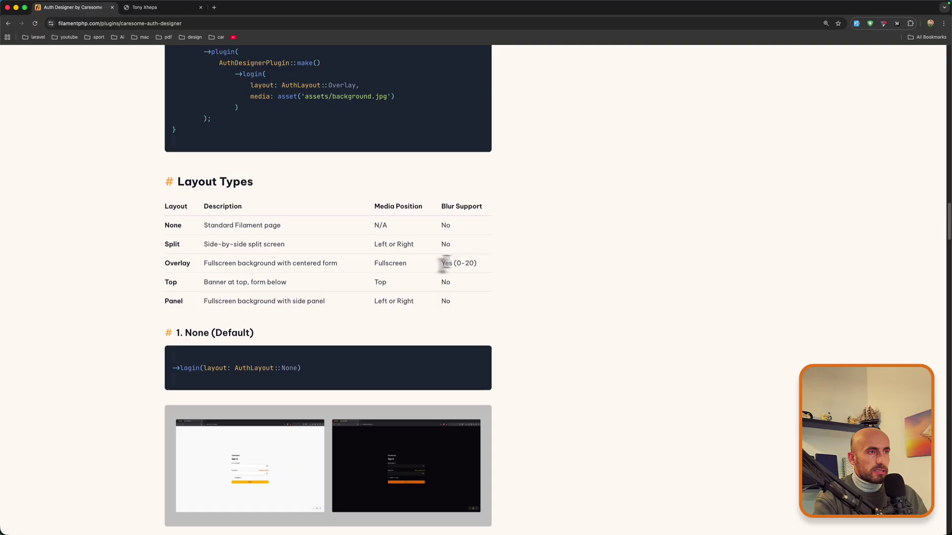
left_click_drag(442, 264, 451, 264)
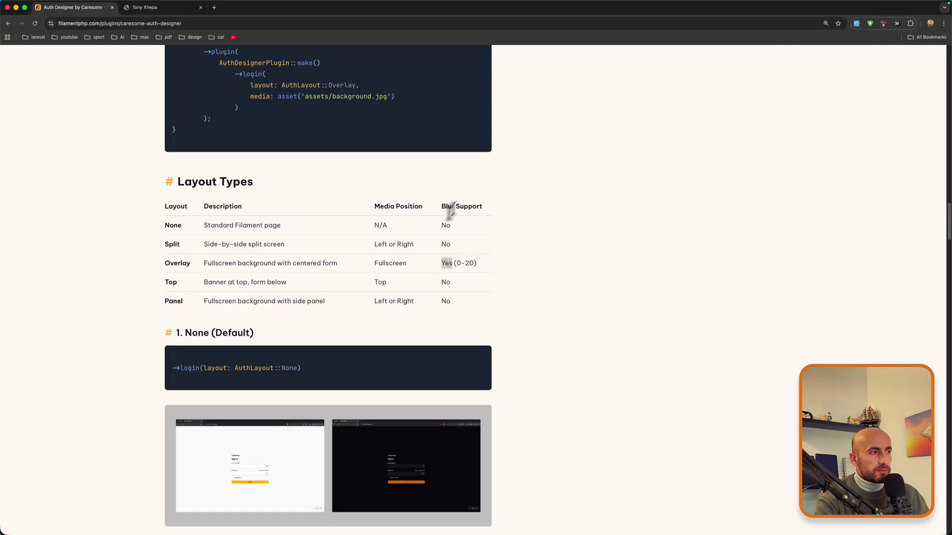
left_click(347, 286)
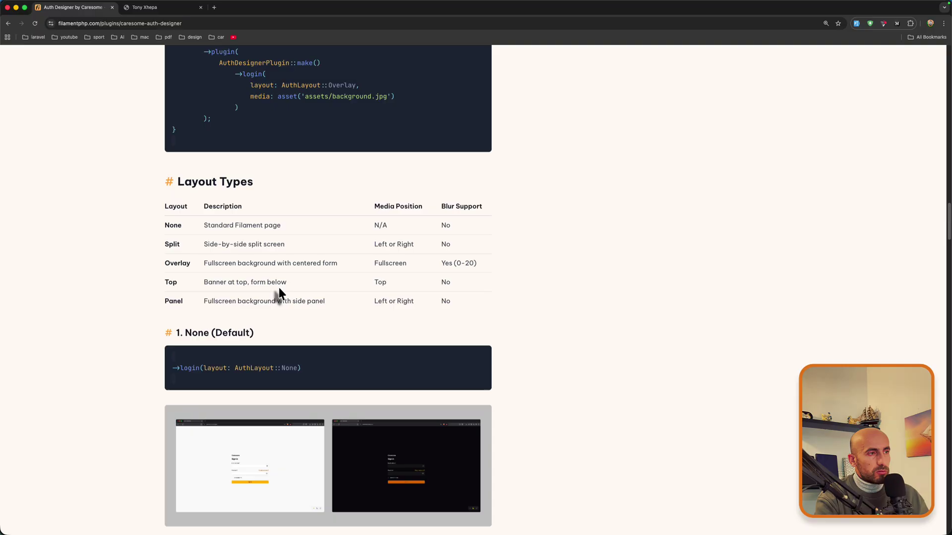
scroll(280, 288, "down", 1)
scroll(279, 294, "down", 1)
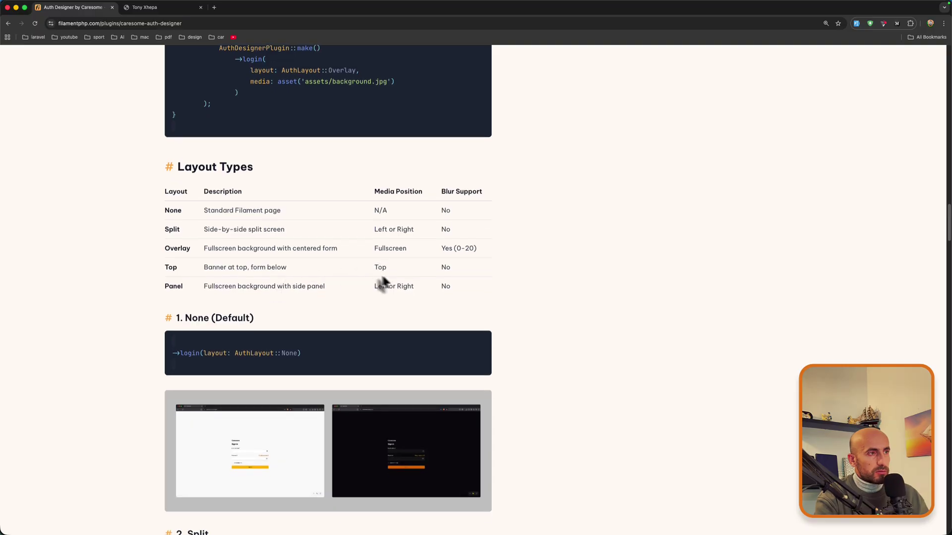
scroll(359, 275, "down", 1)
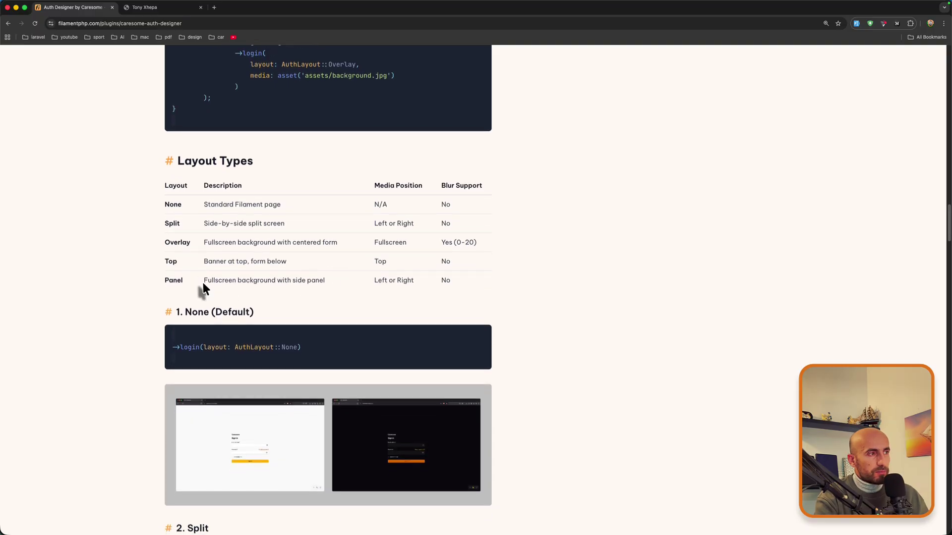
left_click_drag(203, 283, 327, 283)
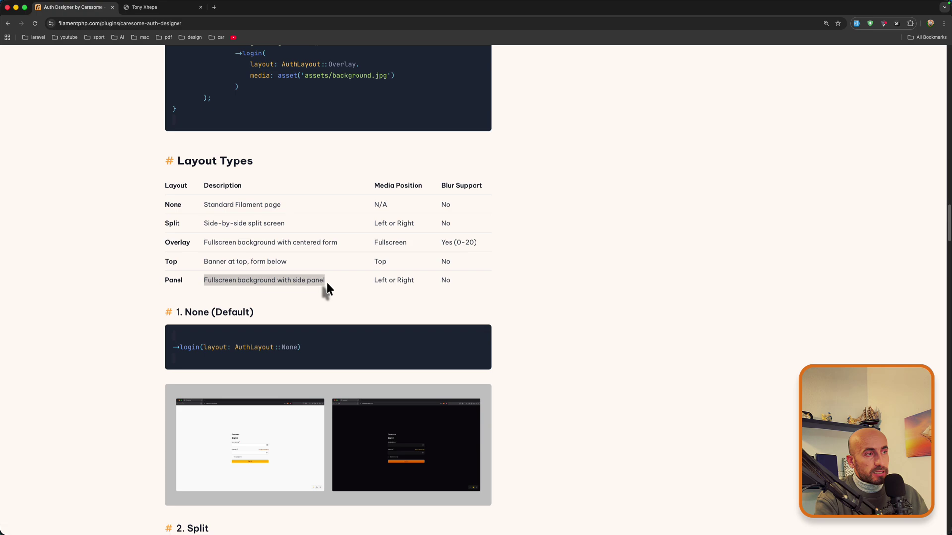
scroll(417, 290, "down", 1)
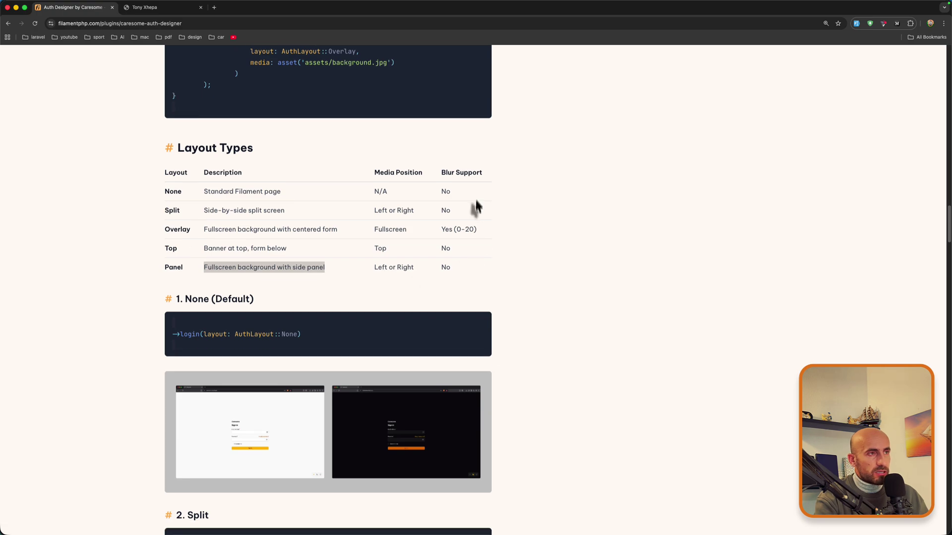
scroll(436, 266, "down", 2)
scroll(437, 265, "down", 2)
scroll(436, 266, "down", 1)
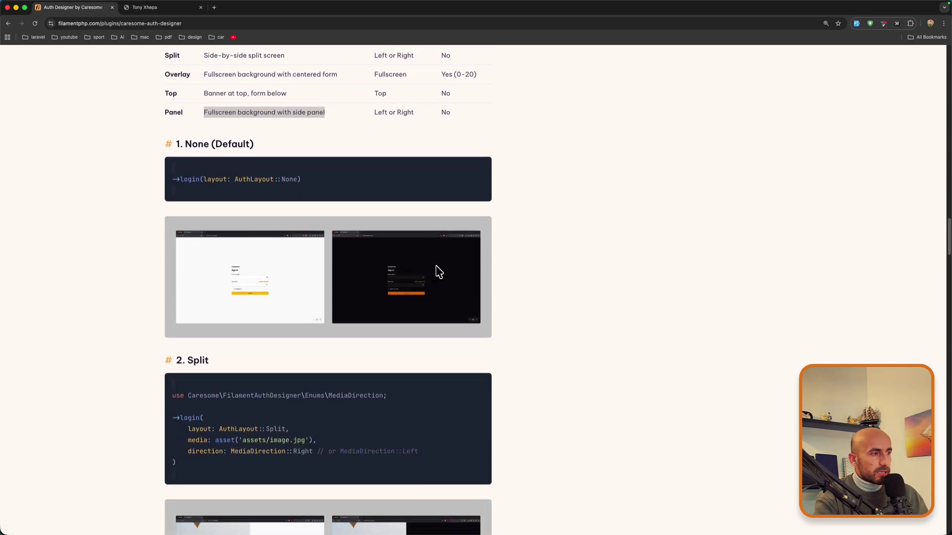
scroll(438, 272, "down", 1)
scroll(313, 290, "up", 1)
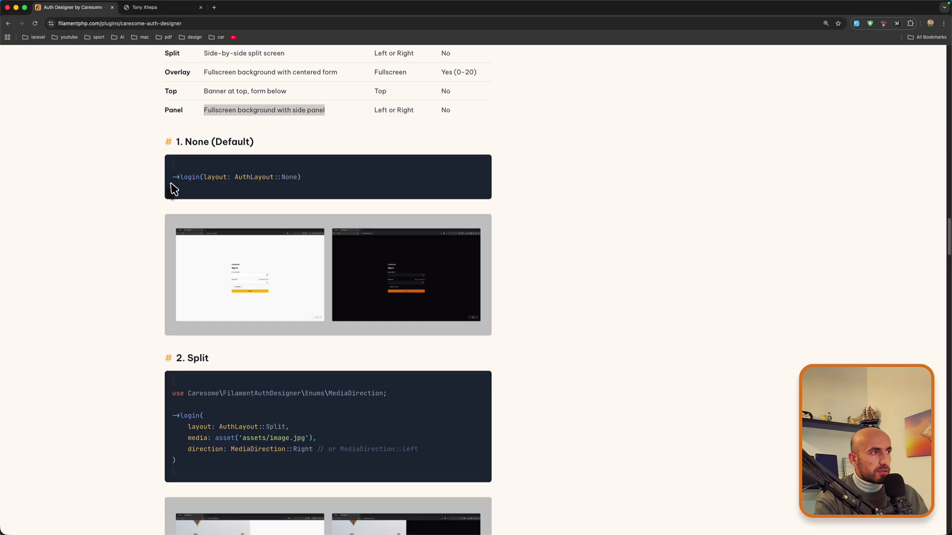
left_click(316, 187)
mouse_move(157, 2)
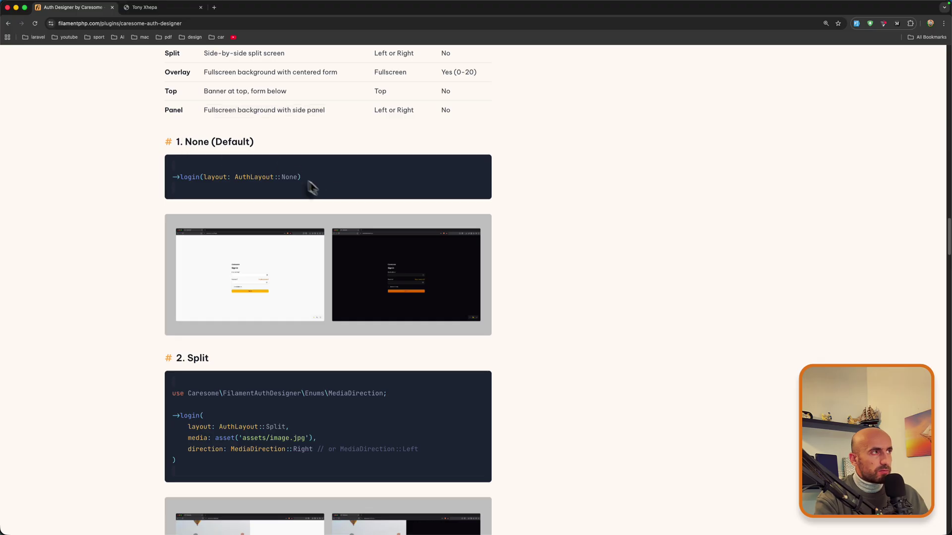
Step: View the local Filament admin login page in its default centered sign-in card
left_click(145, 7)
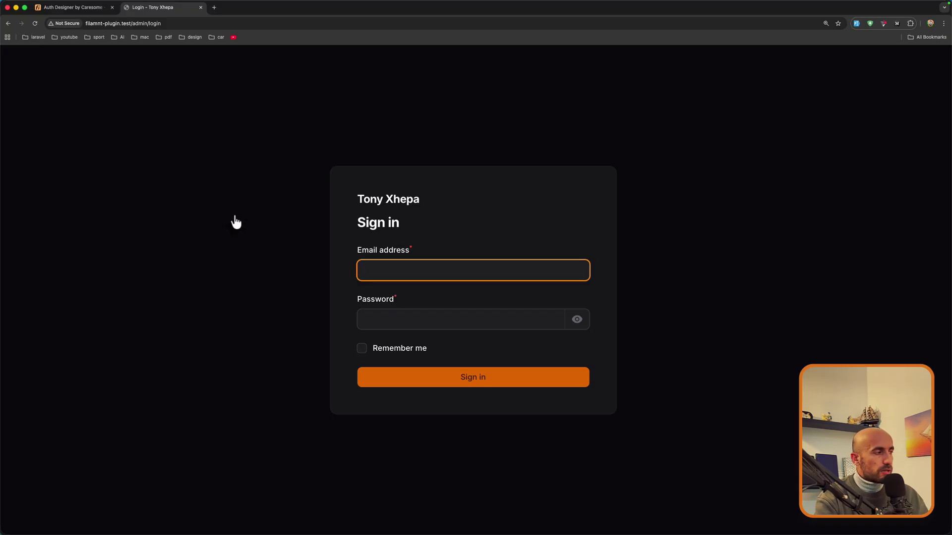
Step: Add ->plugin(AuthDesignerPlugin::make()->login()) on line 63 of AdminPanelProvider.php via autocomplete
key("super+Tab")
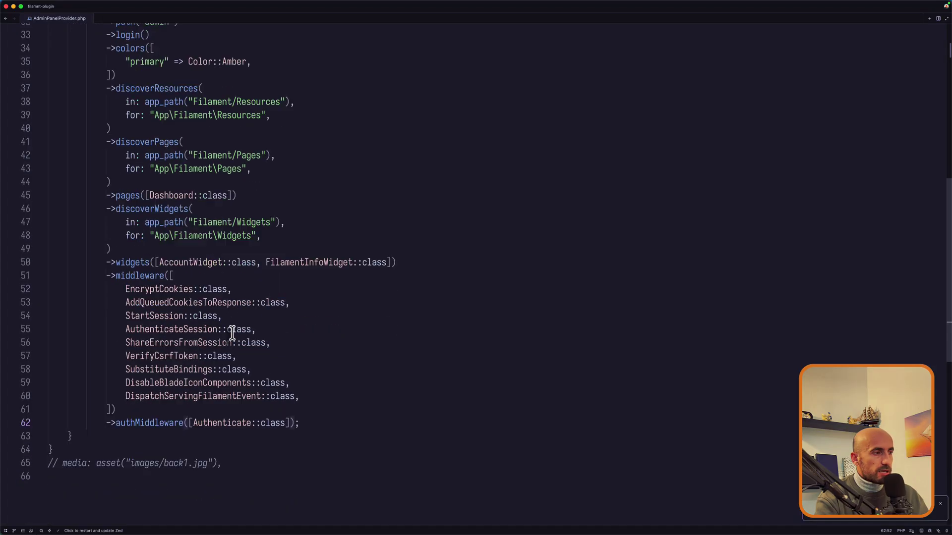
scroll(230, 328, "down", 2)
left_click(298, 423)
key("Return")
type("->plugin(")
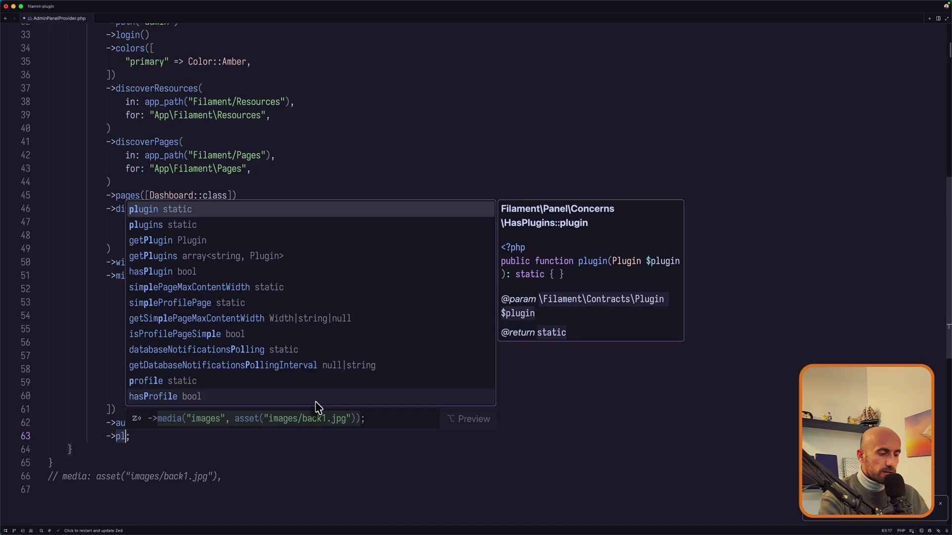
type("A")
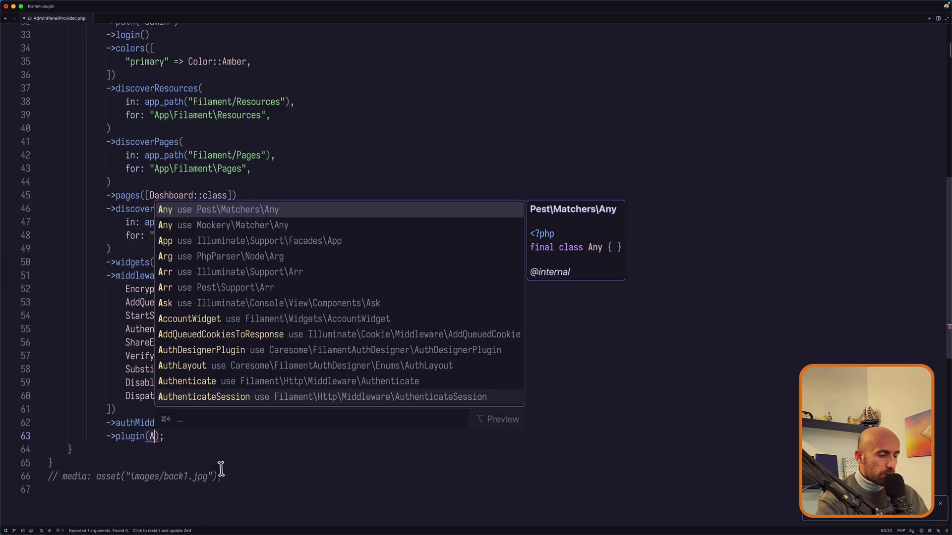
type("uth")
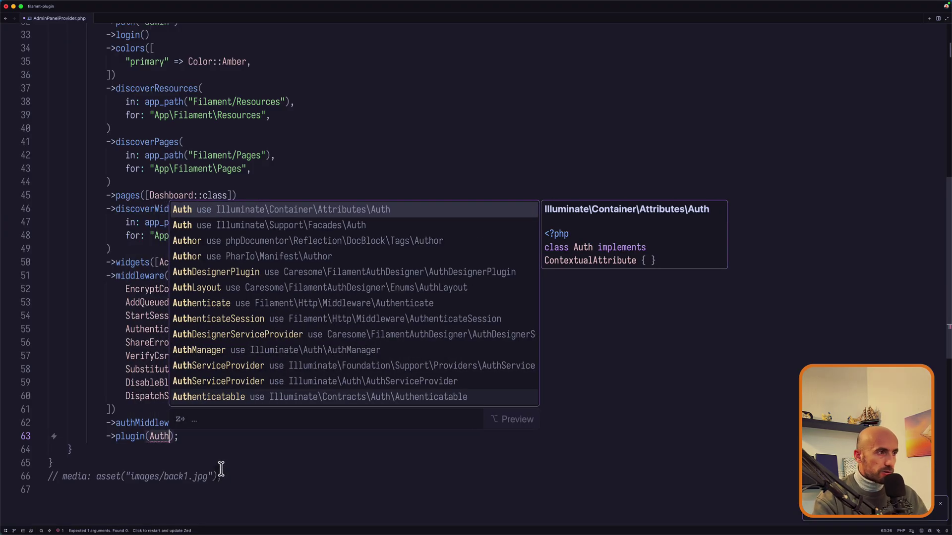
key("Down")
key("Down")
key("Down")
key("Down")
key("Return")
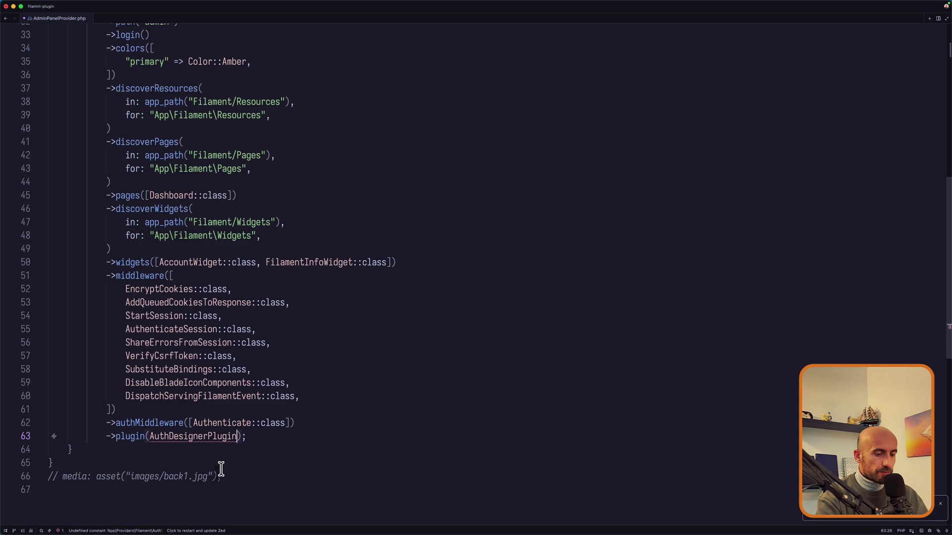
type("::make")
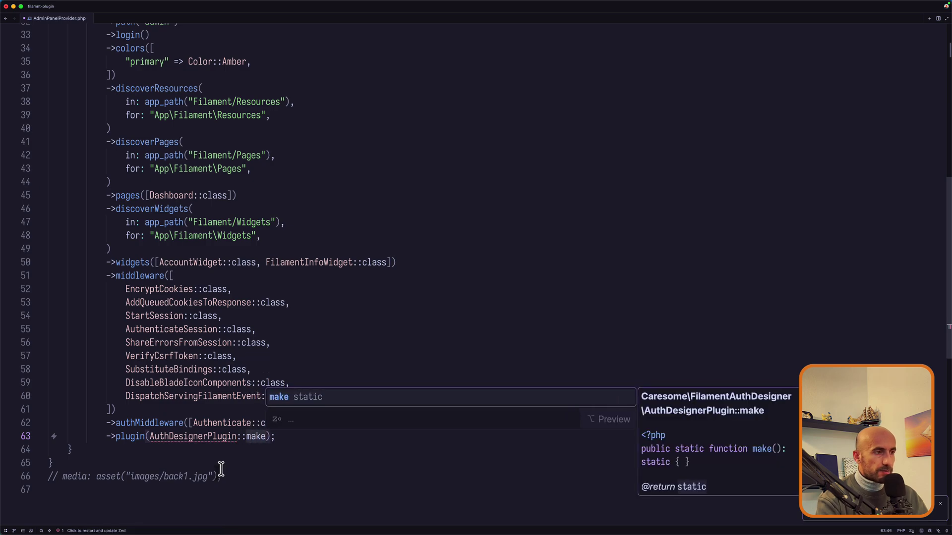
key("Return")
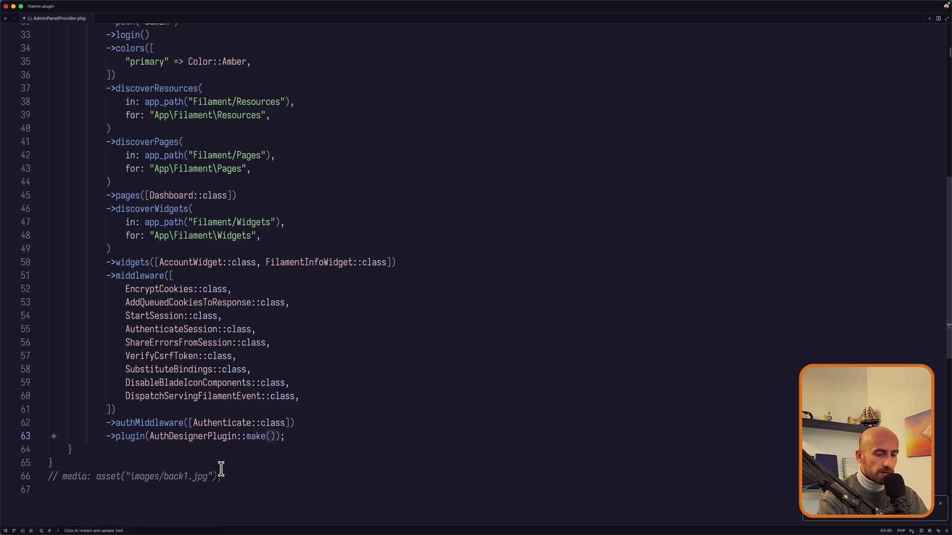
type("->login")
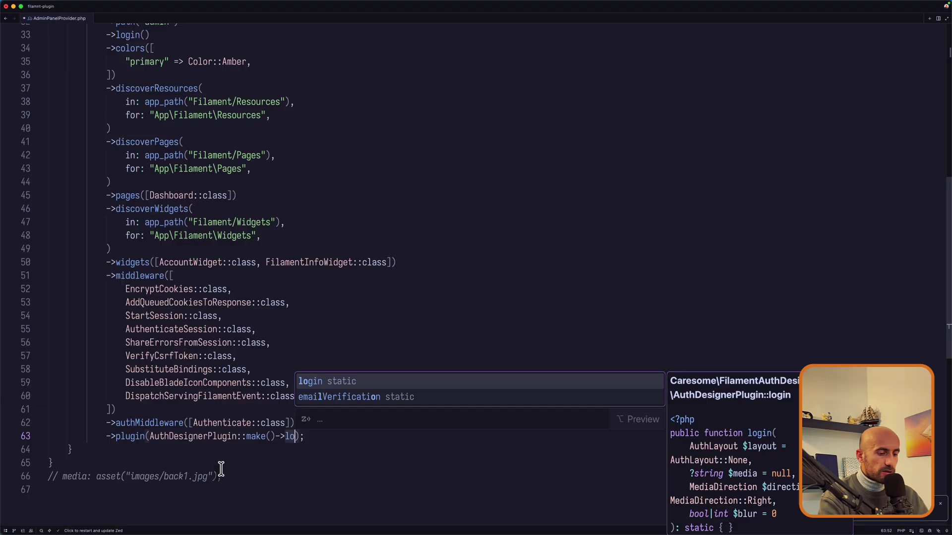
key("Return")
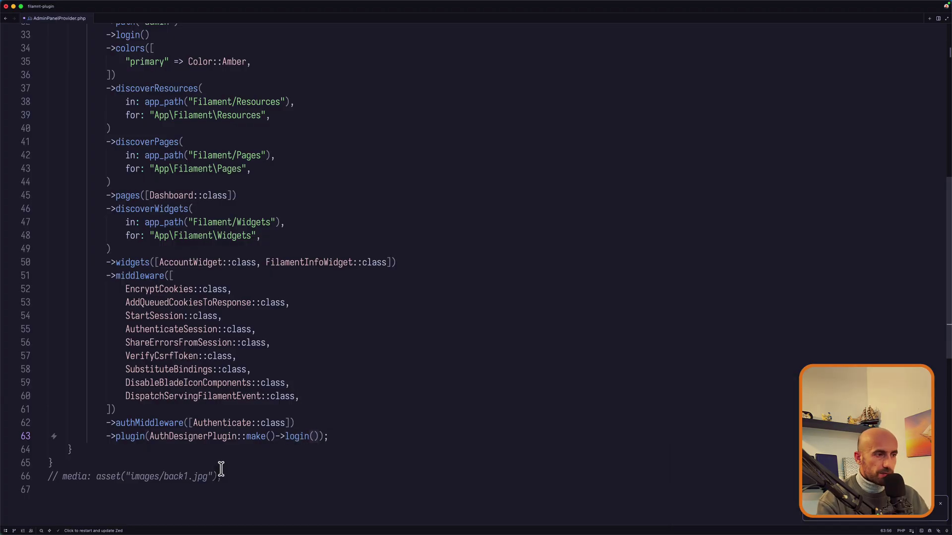
key("super+Tab")
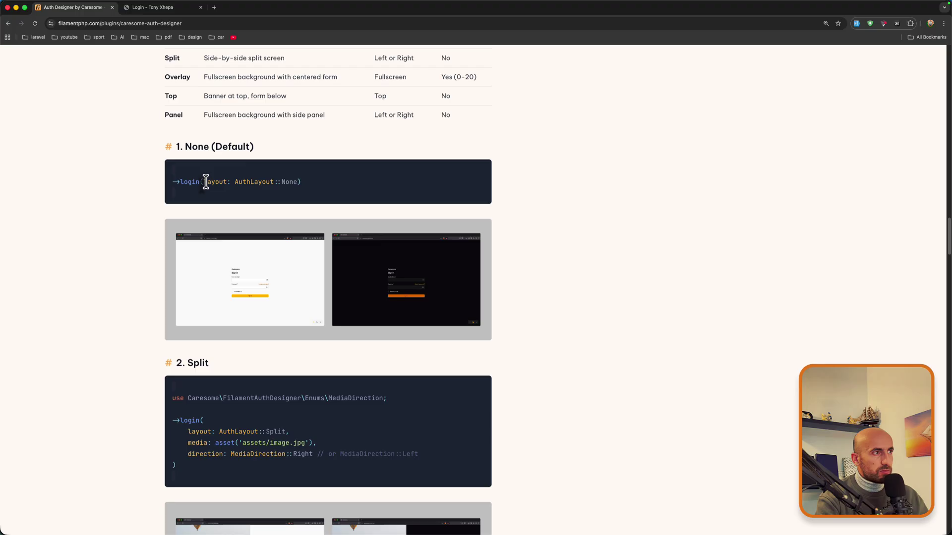
Step: Copy 'layout: AuthLayout::None' from the docs into login() and save AdminPanelProvider.php
left_click_drag(204, 182, 296, 181)
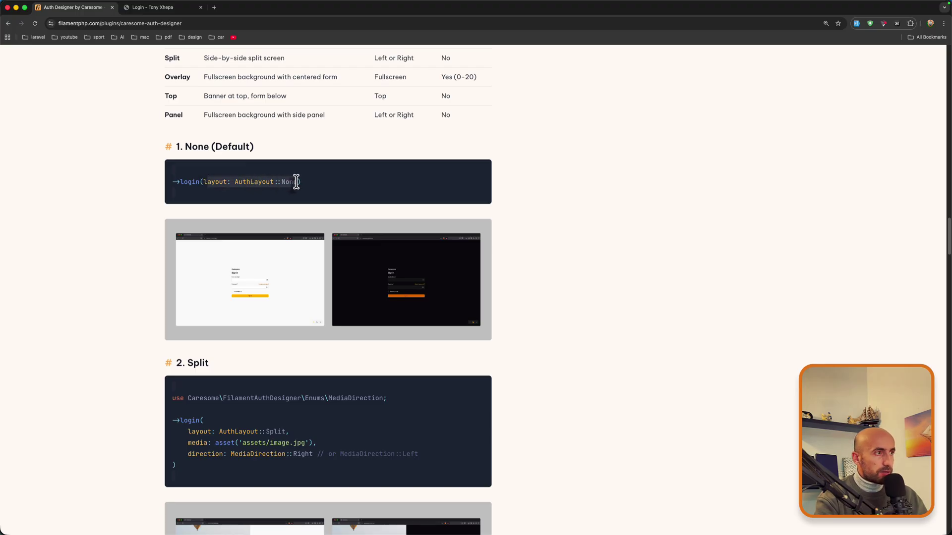
key("super+c")
key("super+Tab")
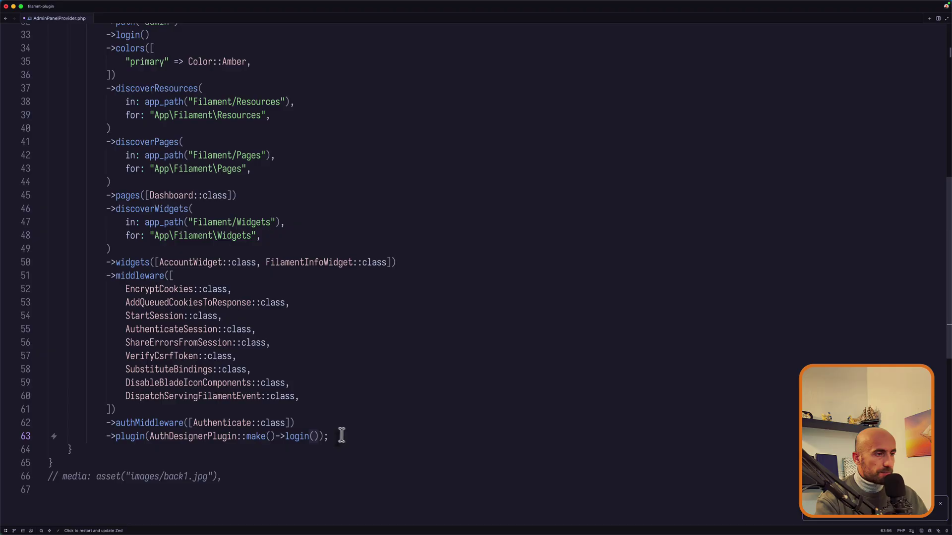
key("super+v")
double_click(323, 435)
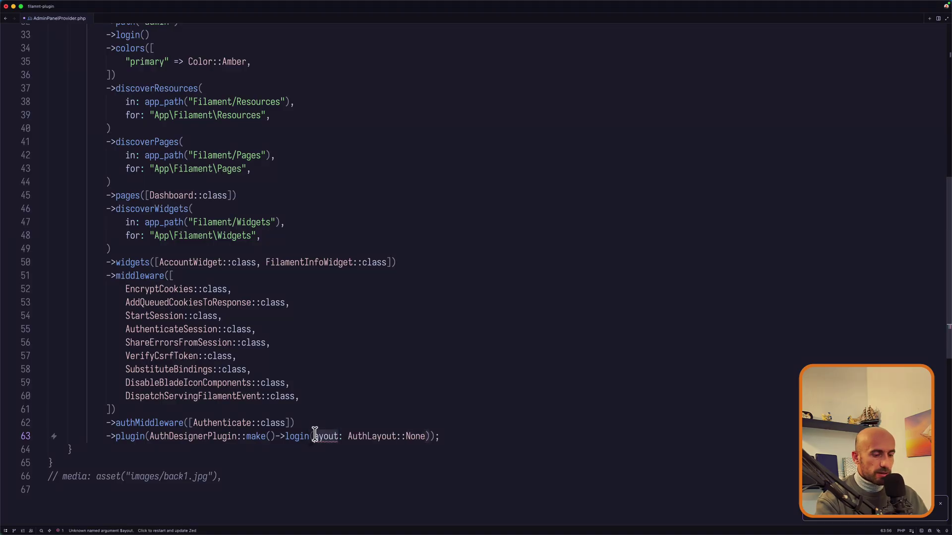
type("l")
left_click(124, 449)
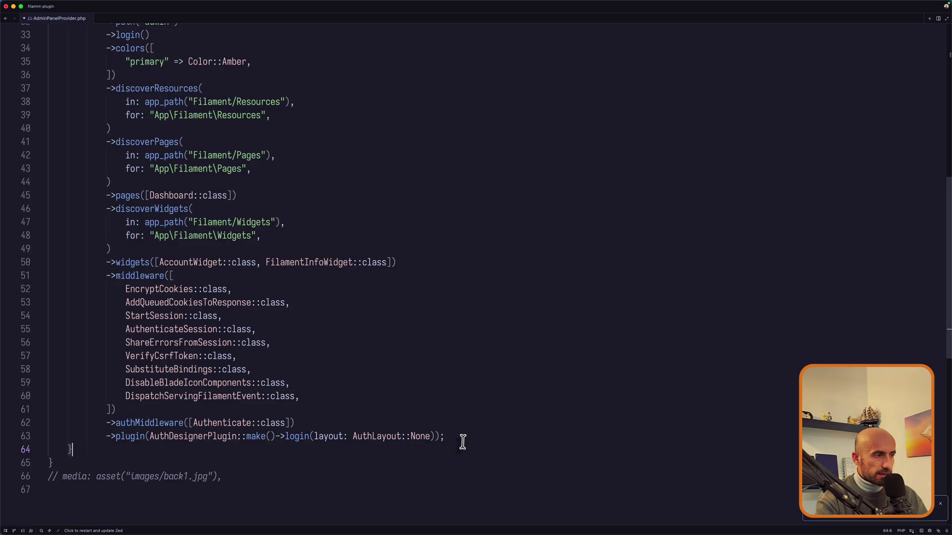
key("ctrl+s")
Step: Reload the admin login and inspect the card-less sign-in form under the None layout
key("super+Tab")
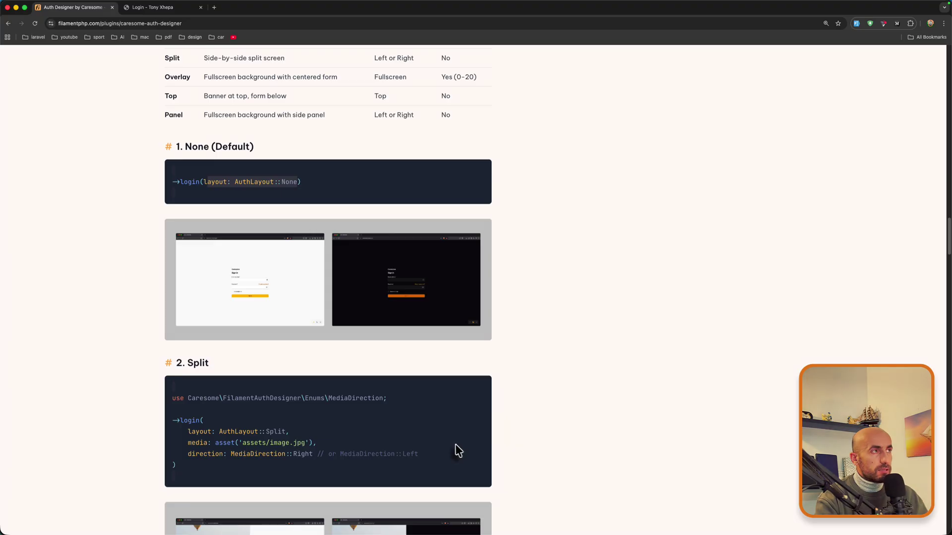
key("ctrl+Tab")
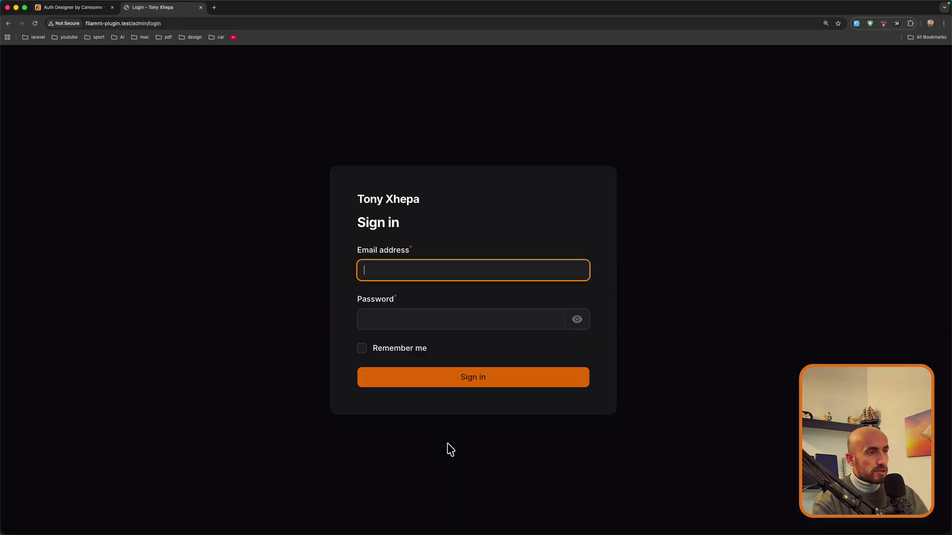
key("super+r")
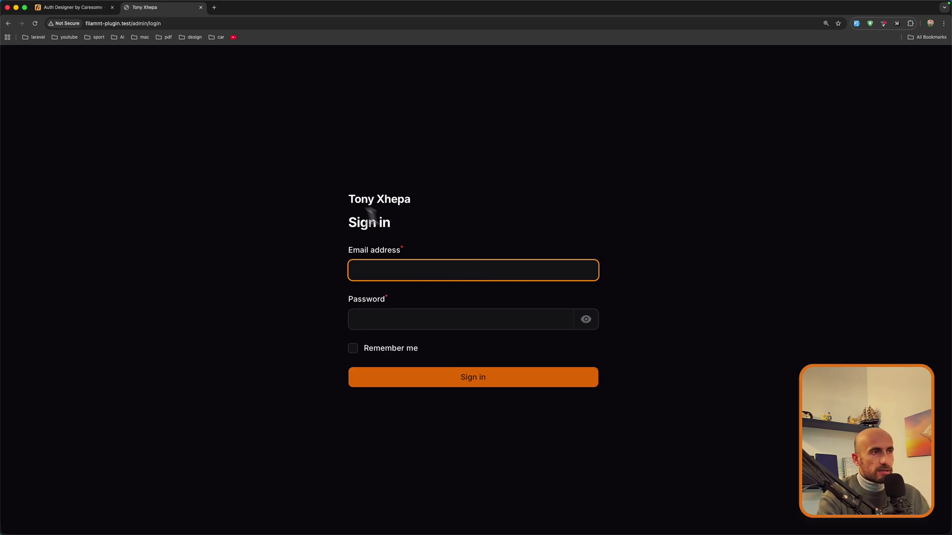
left_click_drag(348, 199, 343, 394)
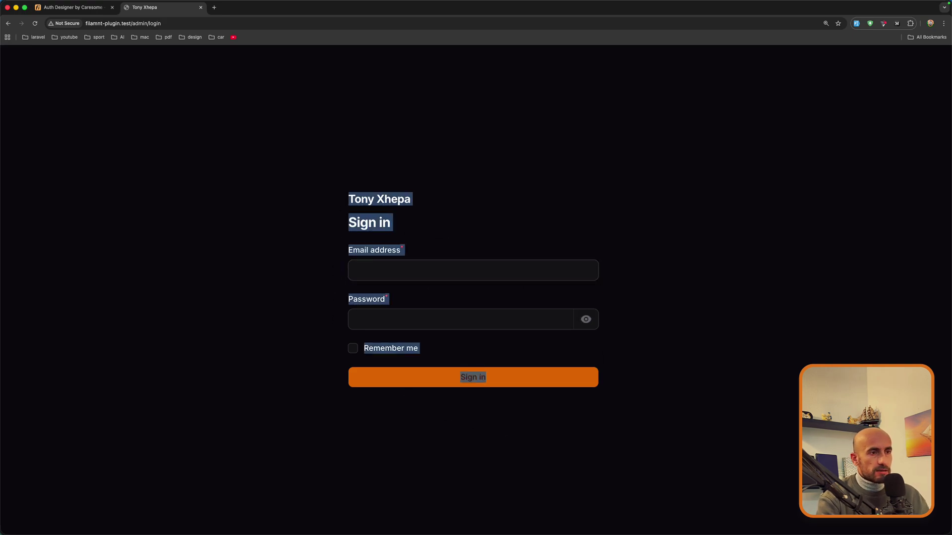
left_click(626, 386)
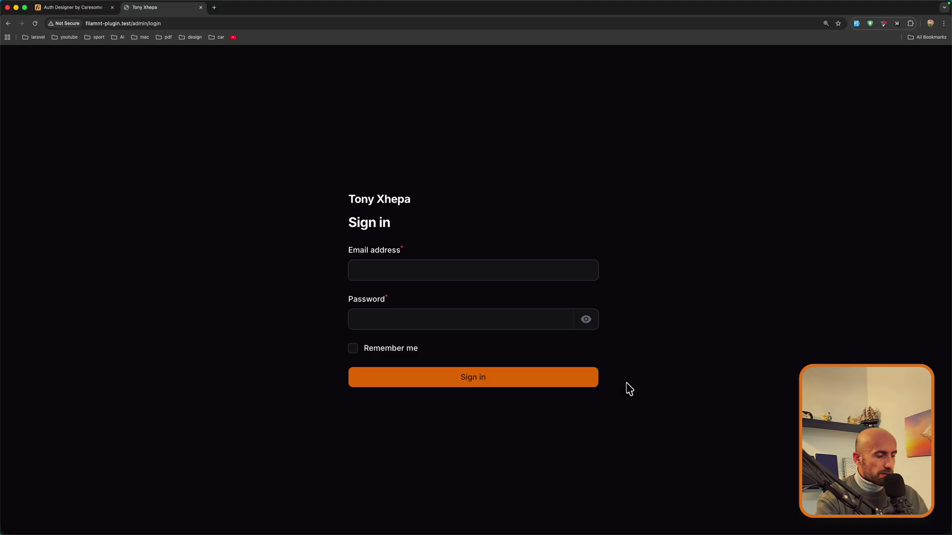
key("ctrl+shift+Tab")
scroll(483, 450, "down", 1)
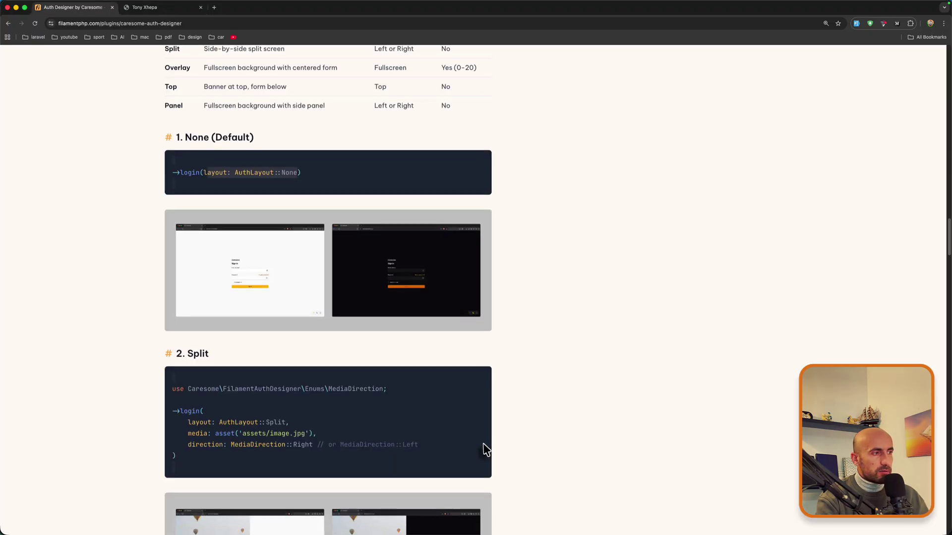
scroll(484, 450, "down", 1)
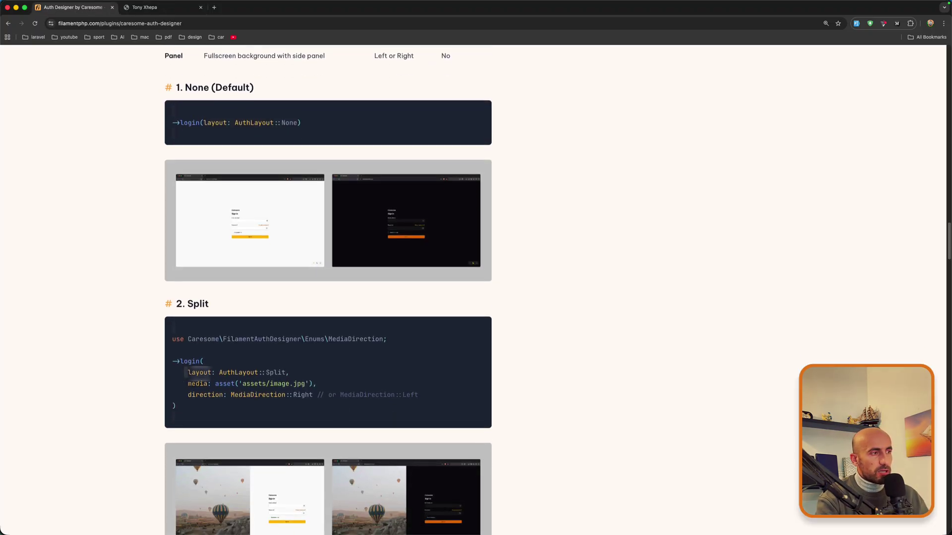
Step: Select the layout, media and direction argument lines of the Split code example
left_click_drag(187, 371, 296, 375)
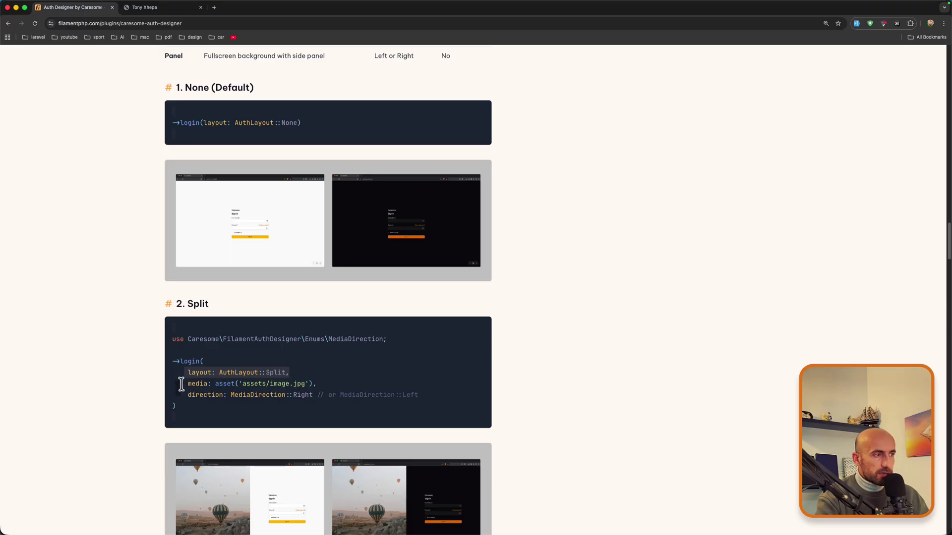
left_click_drag(181, 385, 320, 386)
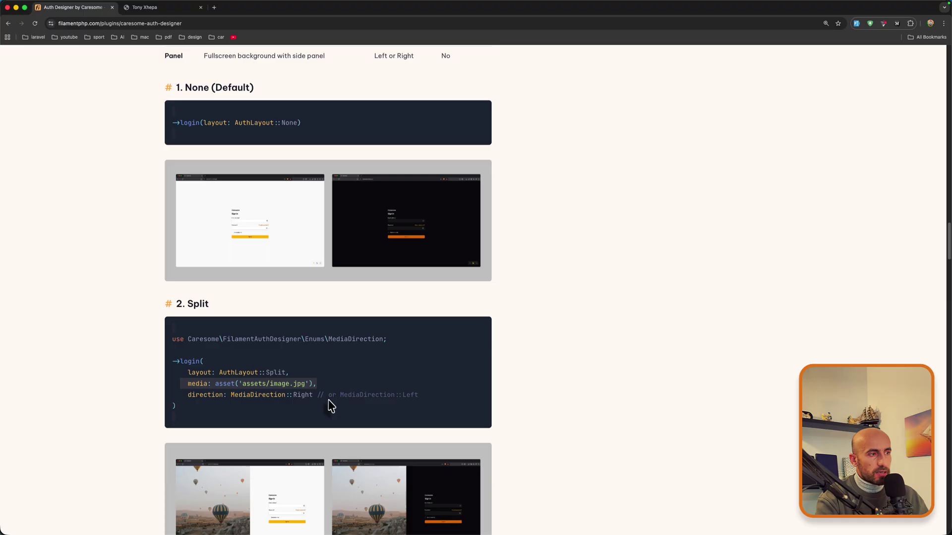
left_click_drag(313, 397, 183, 373)
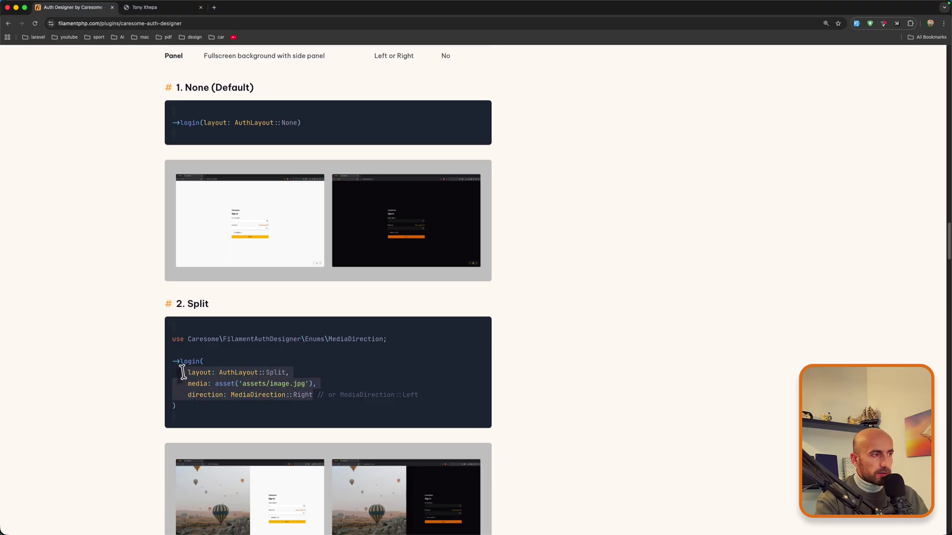
Step: Replace the None layout with the pasted Split arguments, using images/back1.jpg as the media path
key("super+c")
key("super+Tab")
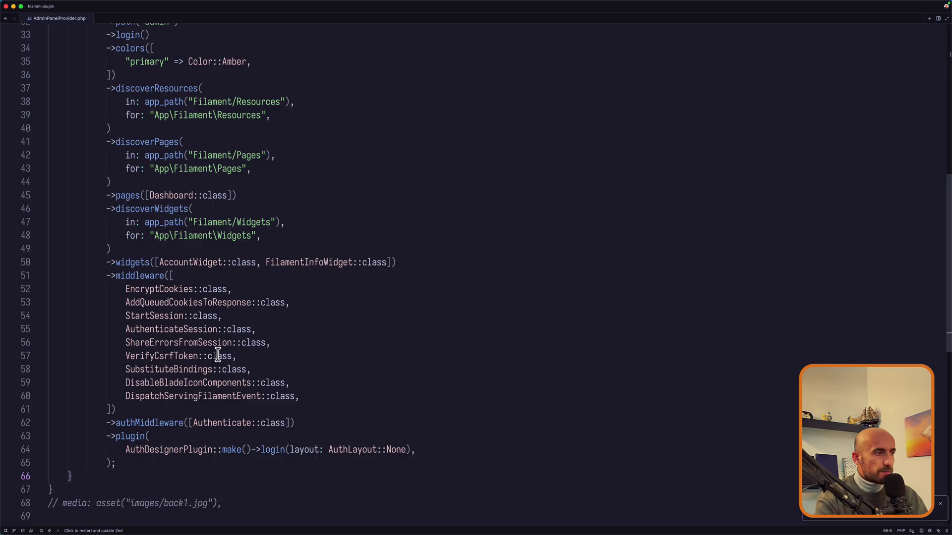
left_click_drag(290, 451, 407, 451)
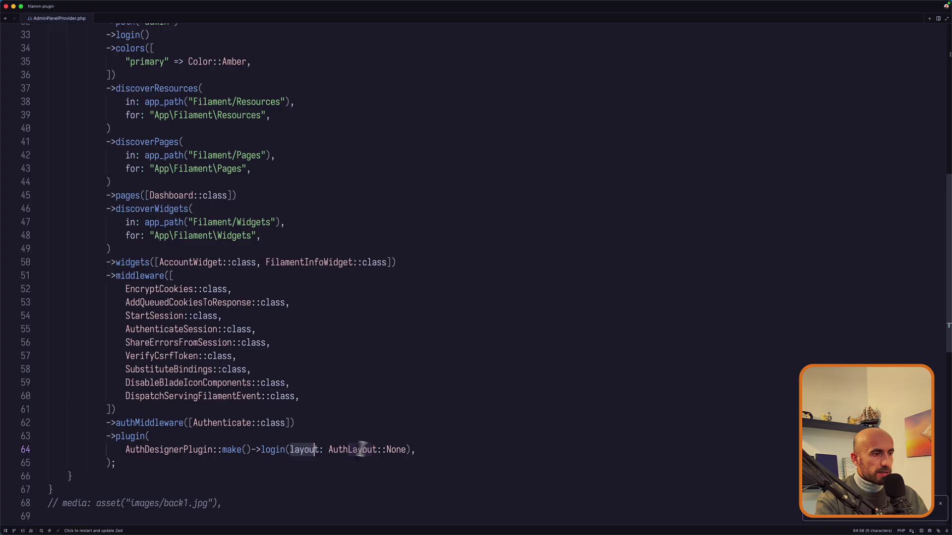
key("super+v")
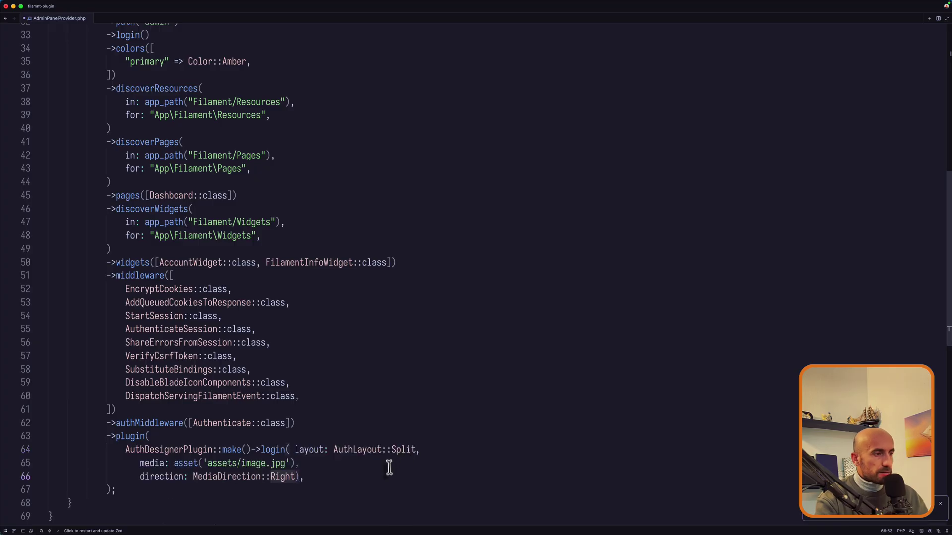
key("Return")
key("super+s")
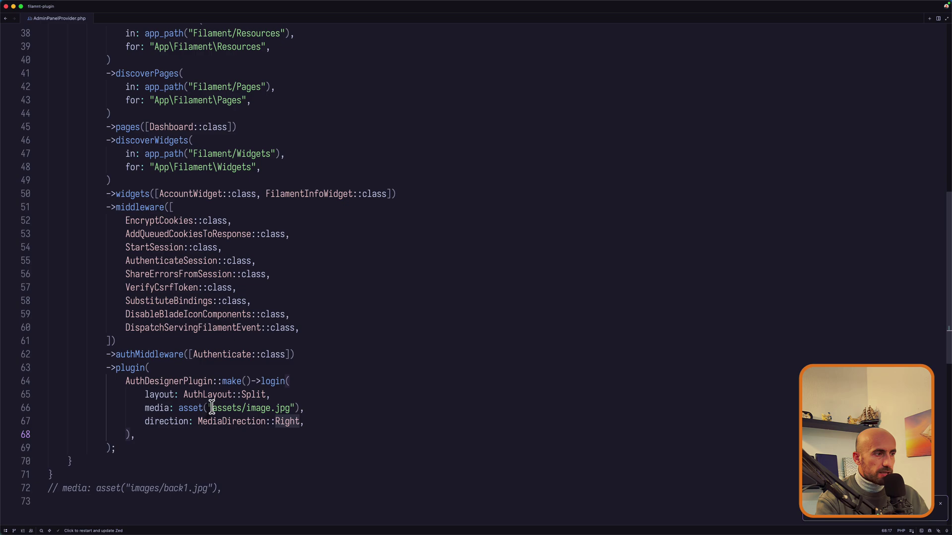
left_click_drag(212, 409, 291, 408)
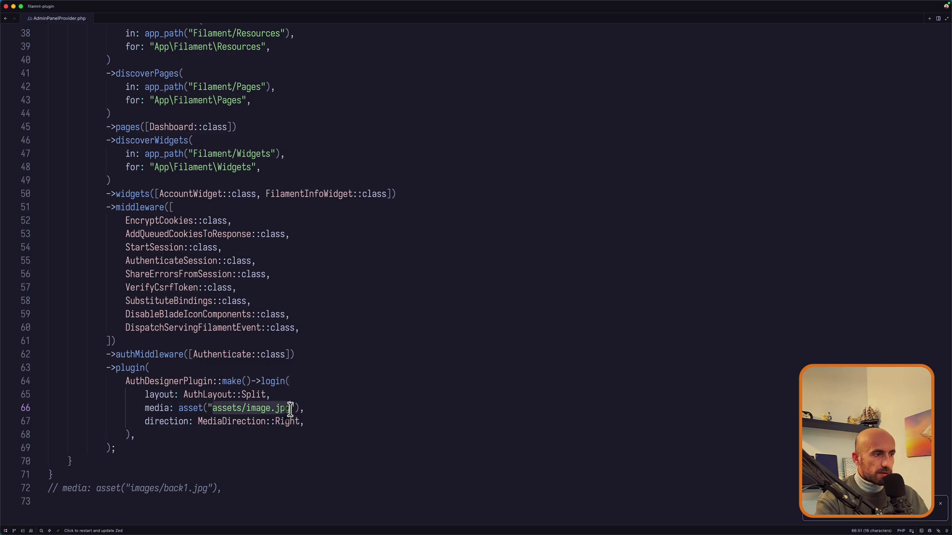
type("image")
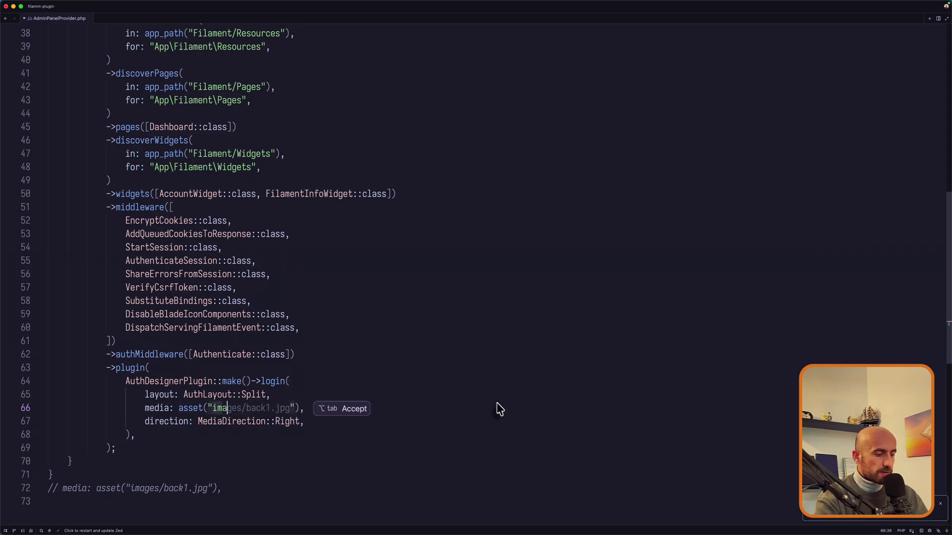
key("Tab")
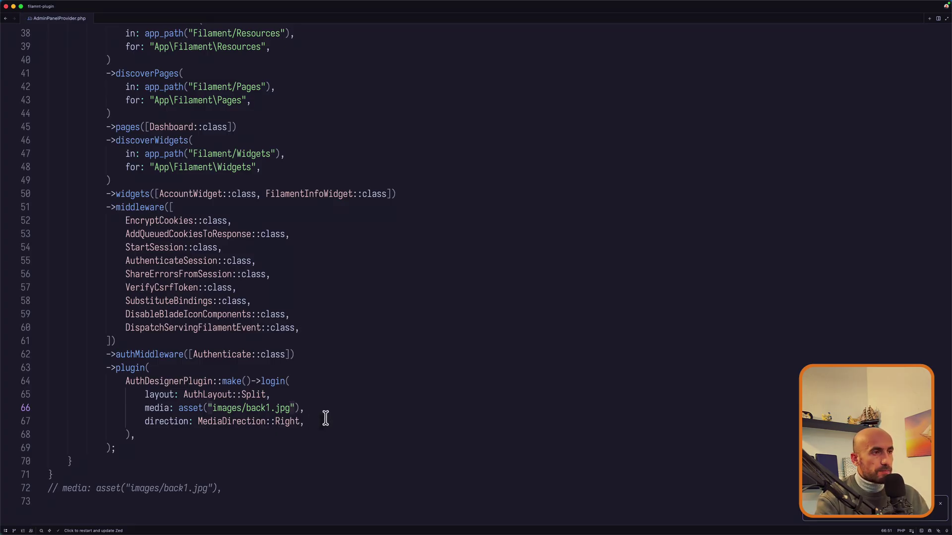
Step: Reload the admin login to check the Split layout with the image on the right
key("super+Tab")
key("ctrl+Tab")
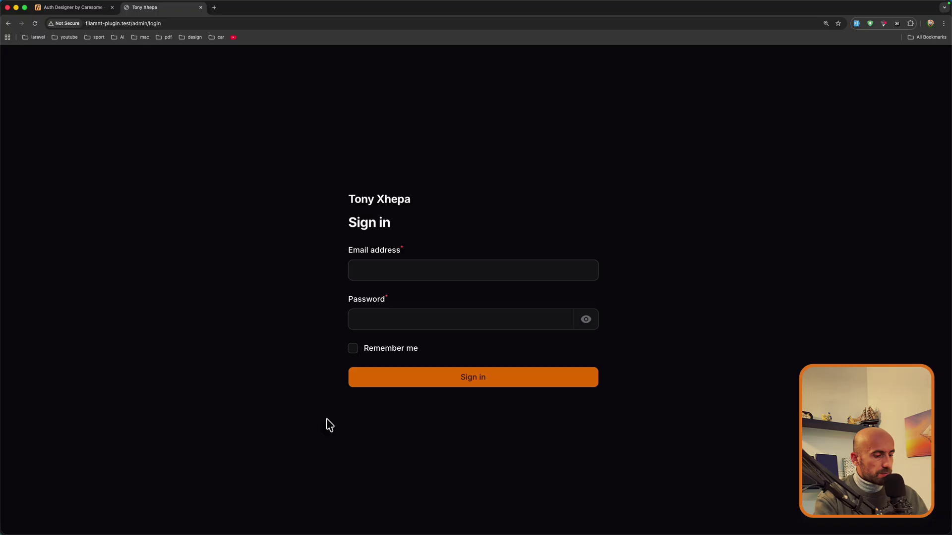
key("super+r")
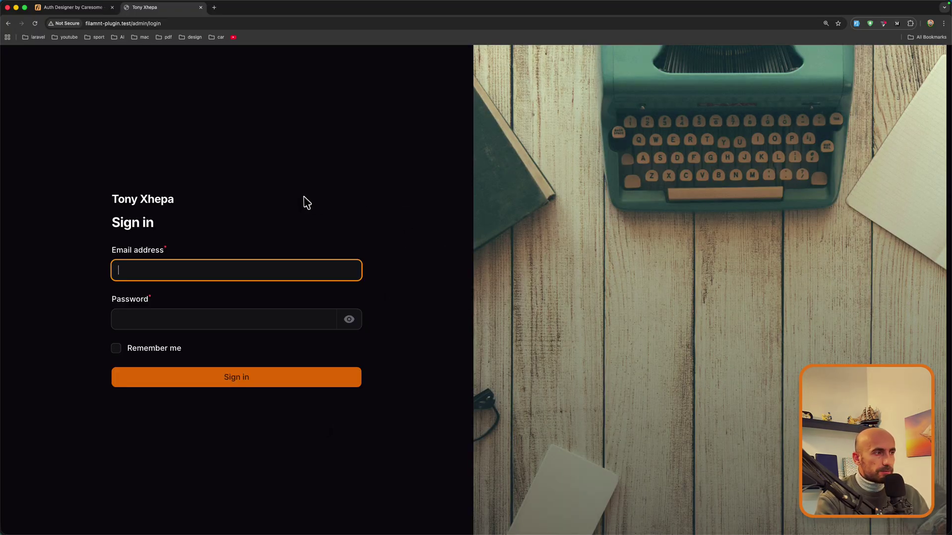
key("ctrl+shift+Tab")
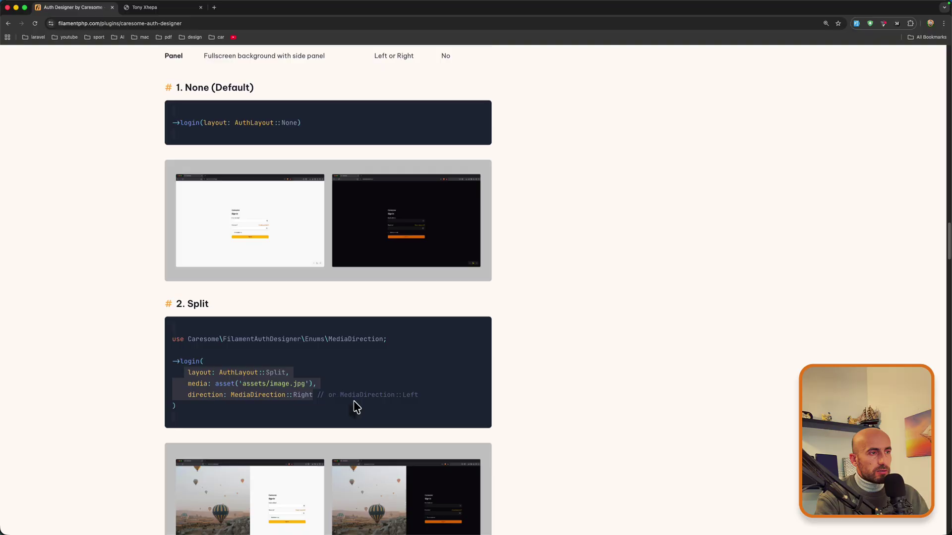
Step: Change the media direction from Right to Left and reload the login to confirm it
key("super+Tab")
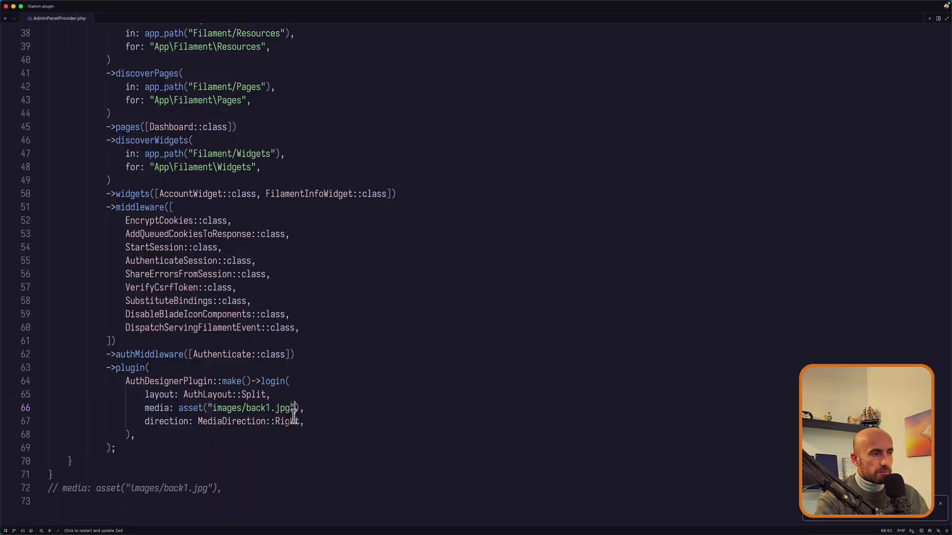
double_click(289, 421)
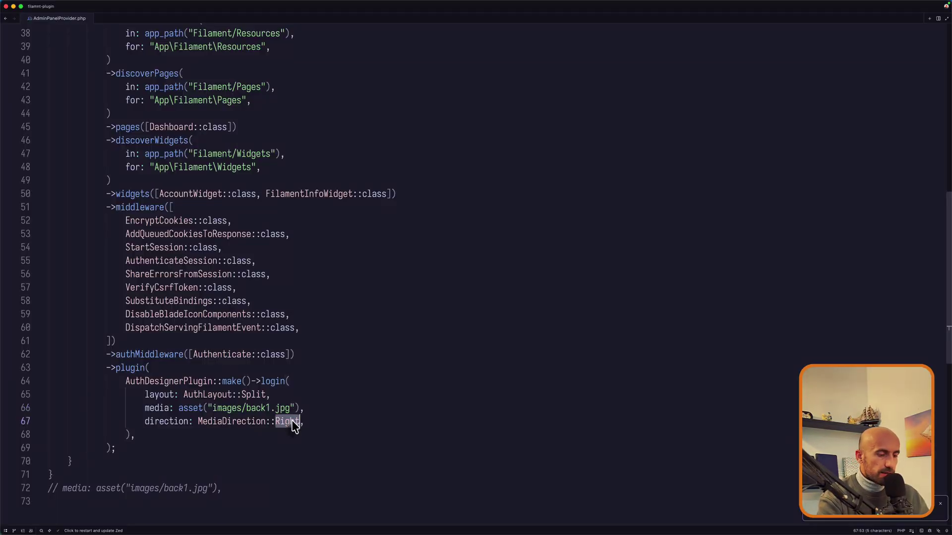
type("Left")
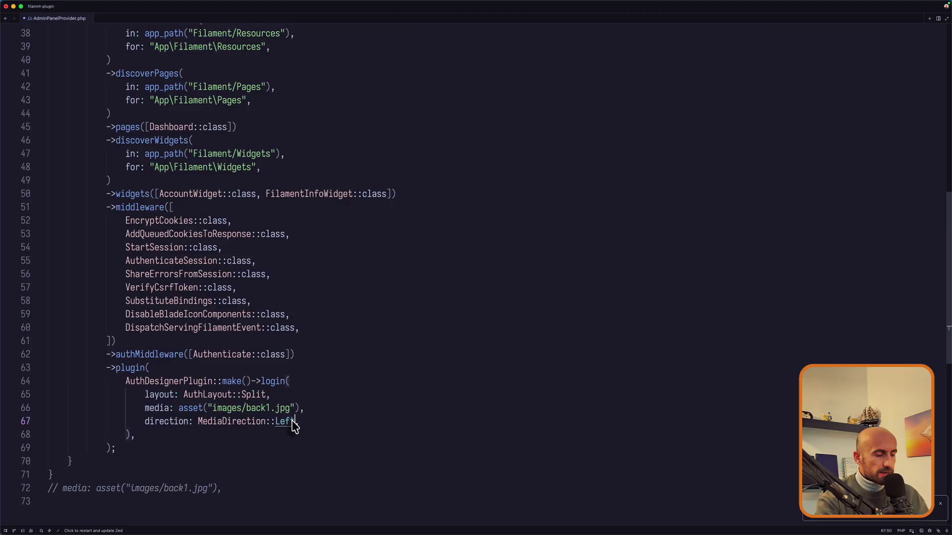
key("super+Tab")
key("ctrl+Tab")
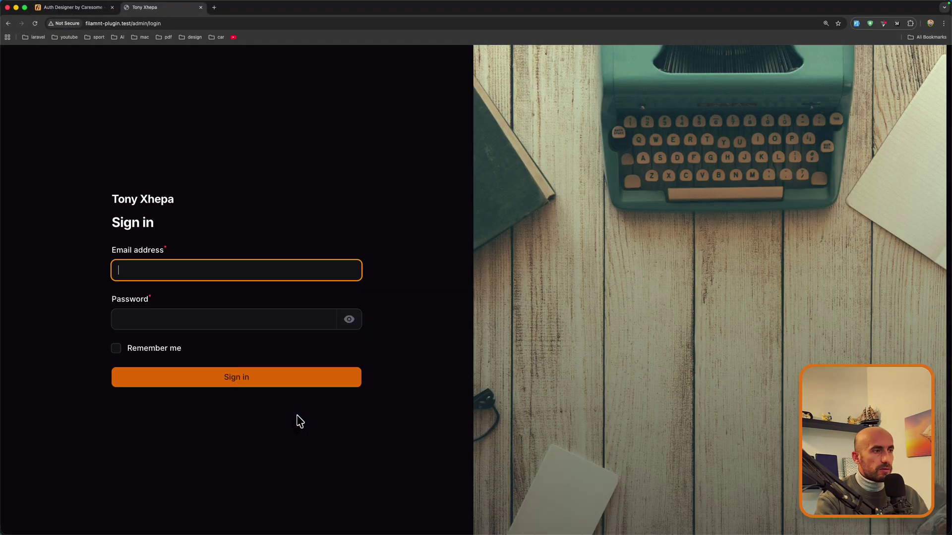
key("super+r")
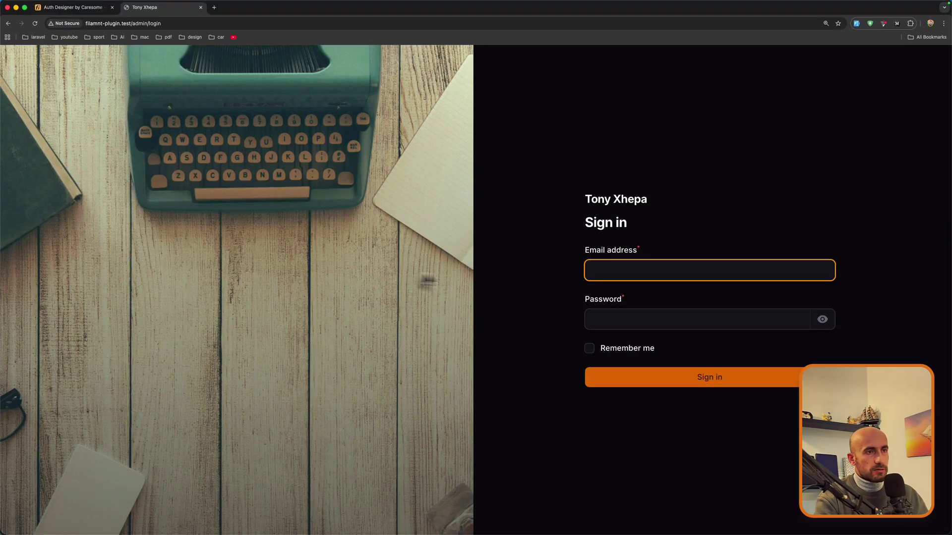
key("ctrl+Tab")
scroll(378, 287, "down", 3)
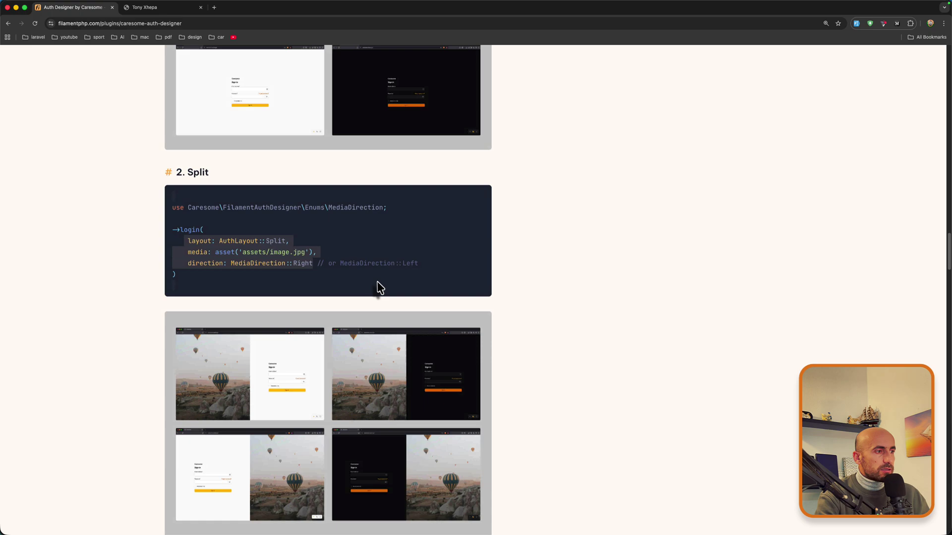
scroll(378, 288, "down", 2)
scroll(378, 288, "down", 3)
scroll(378, 288, "down", 3)
scroll(378, 288, "down", 1)
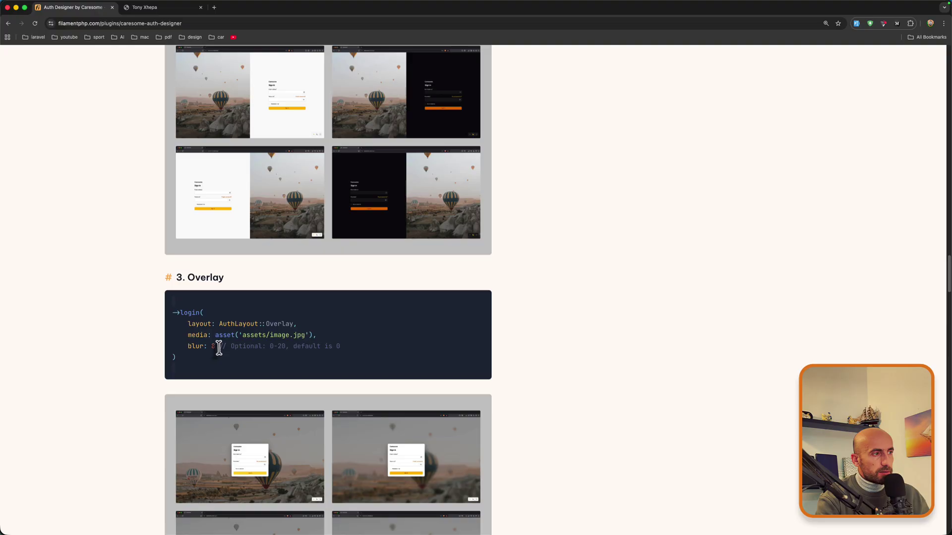
Step: Copy the docs' blur setting and change the login layout from Split to Overlay
left_click_drag(216, 346, 185, 345)
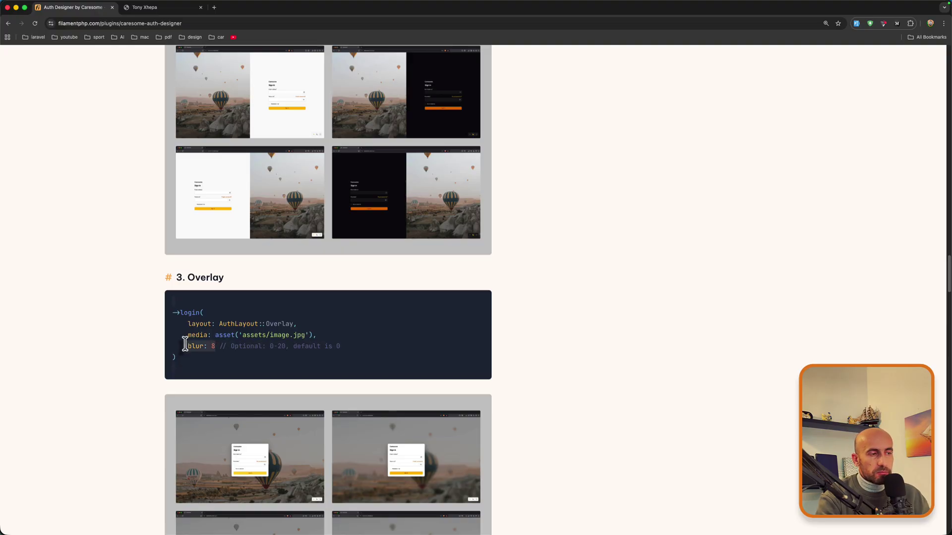
key("super+c")
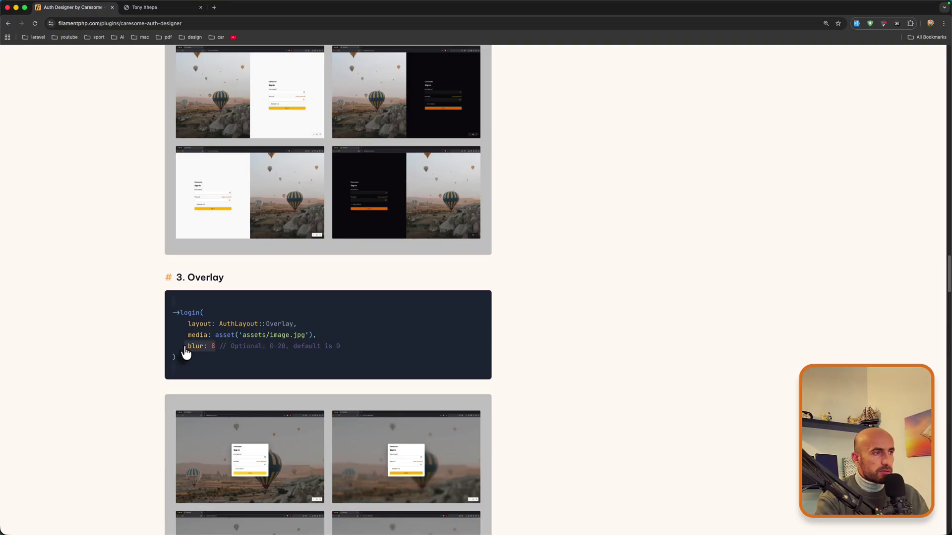
key("super+Tab")
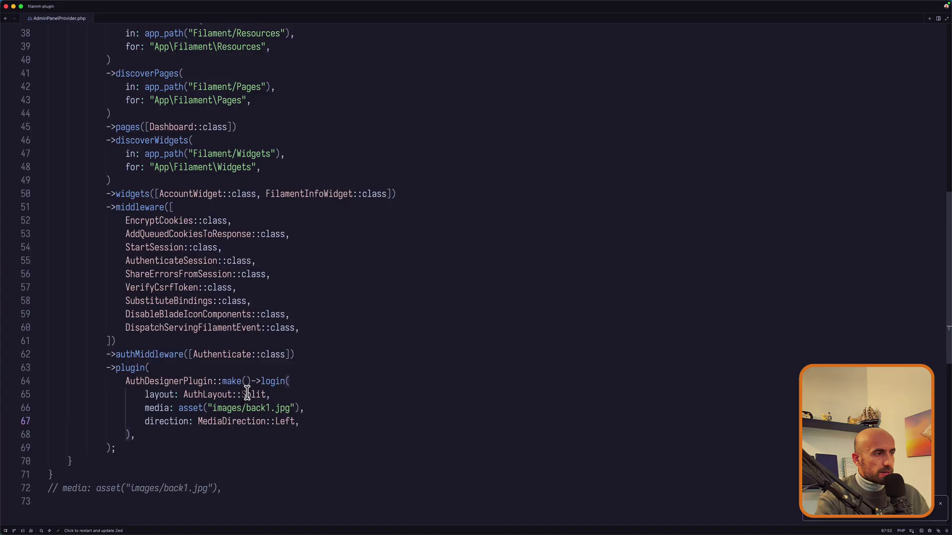
double_click(251, 394)
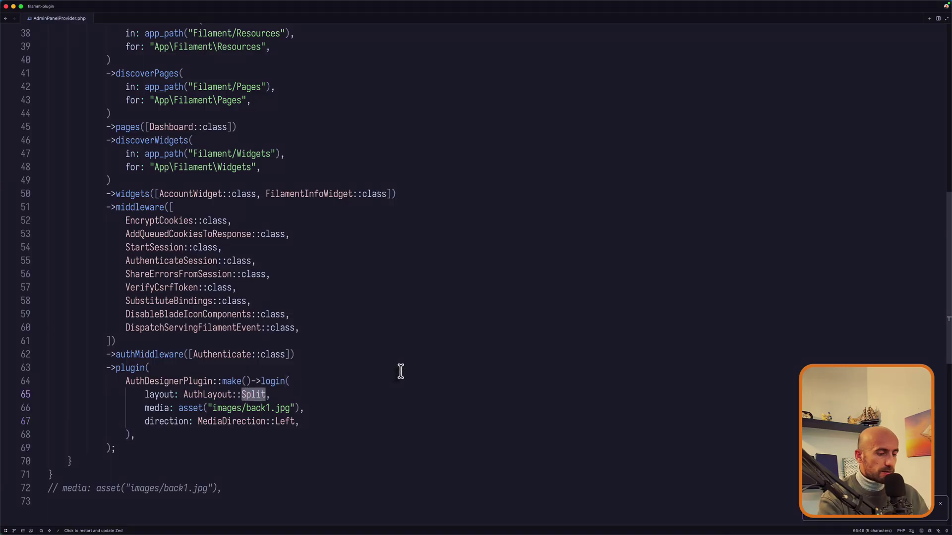
type("Overlay")
key("Escape")
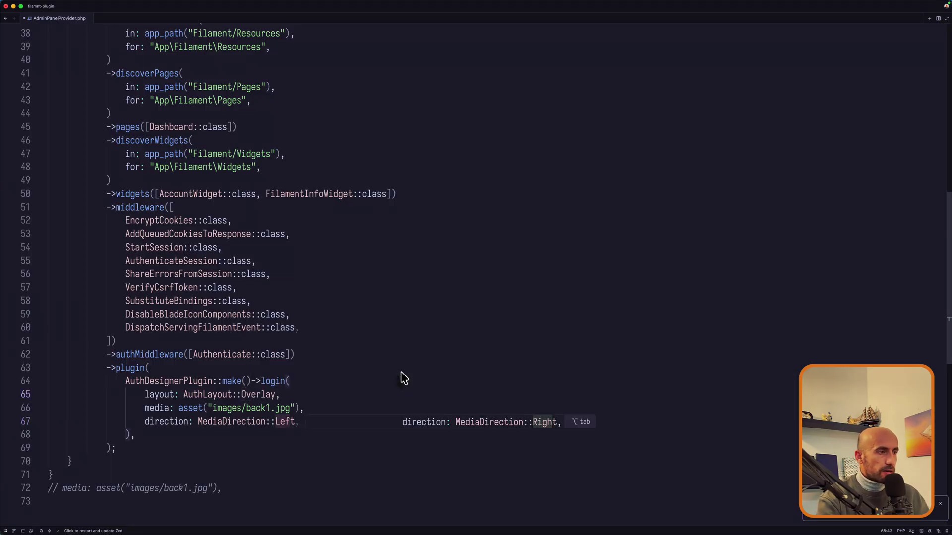
Step: Replace the direction argument with blur: 10 after checking the allowed blur range
left_click(317, 447)
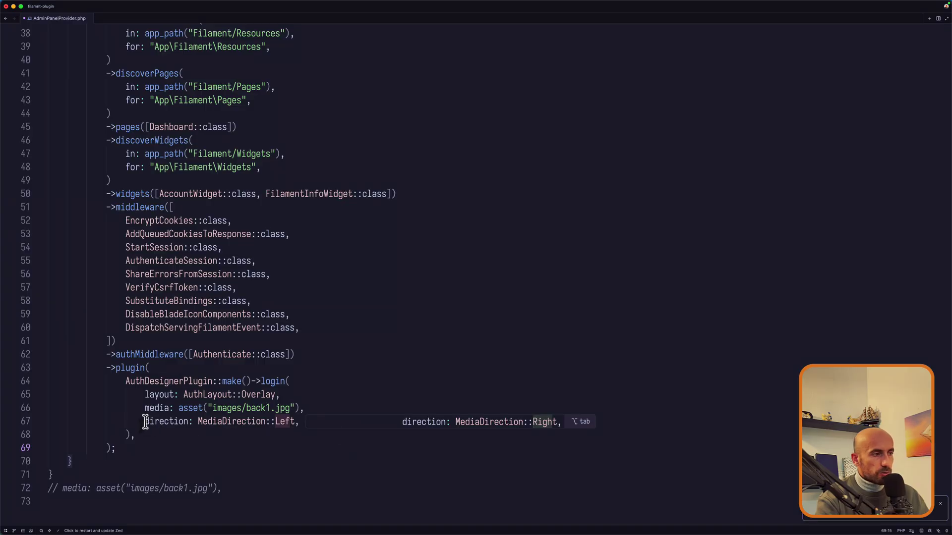
key("super+Tab")
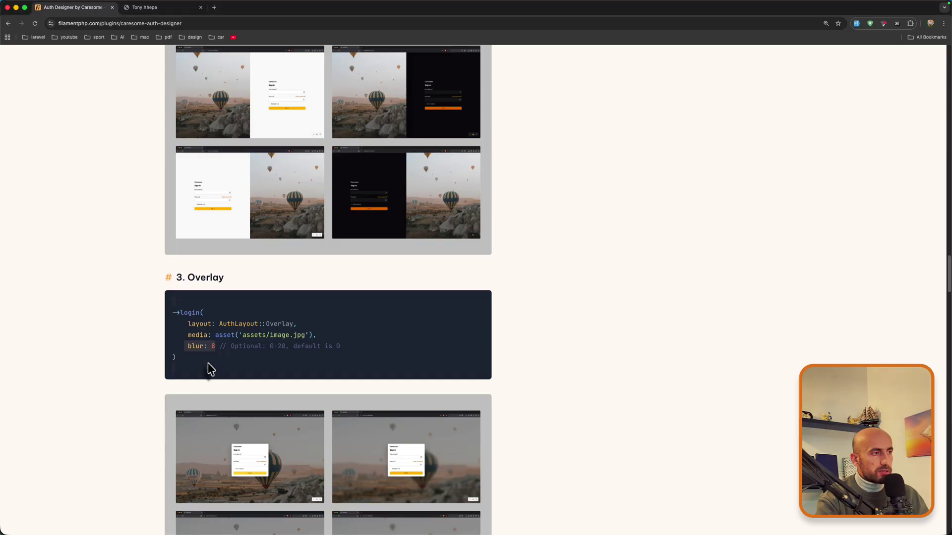
key("super+Tab")
left_click_drag(144, 421, 279, 421)
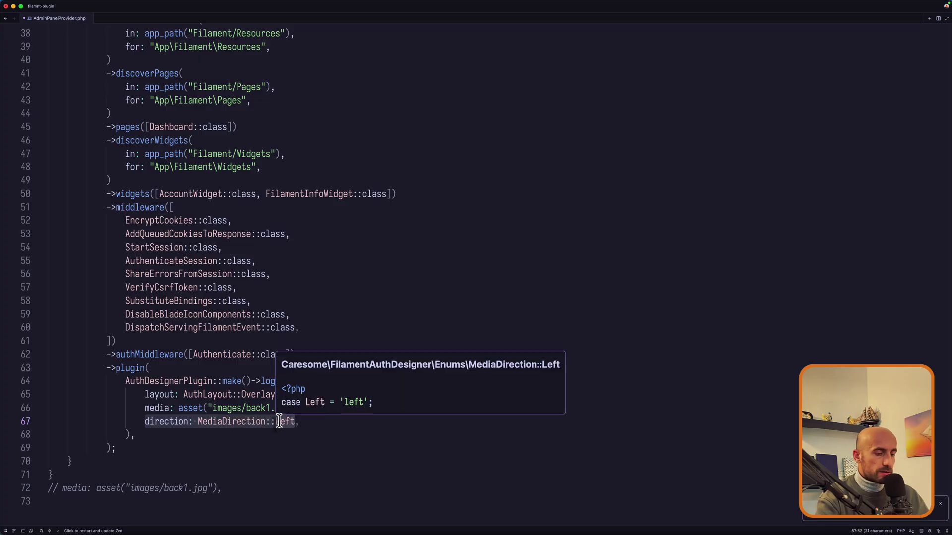
type("blur:")
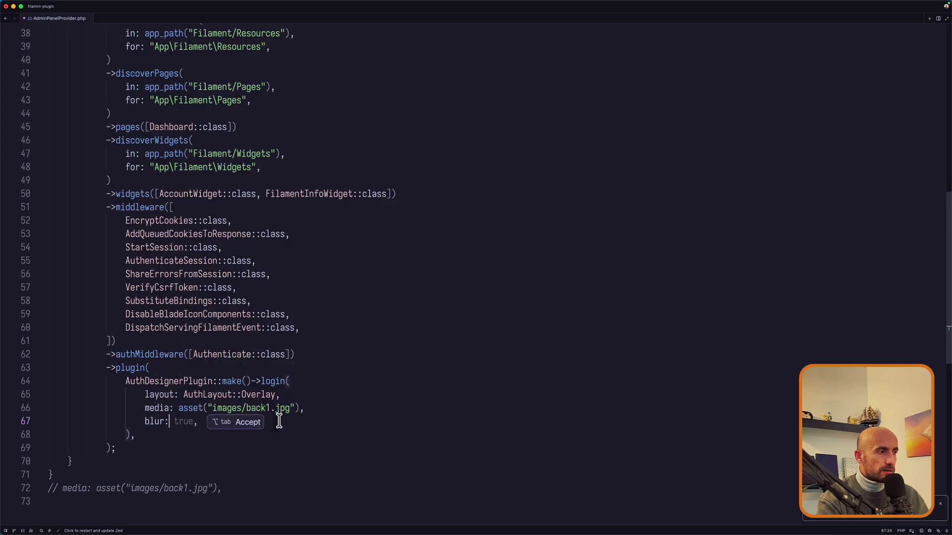
key("super+Tab")
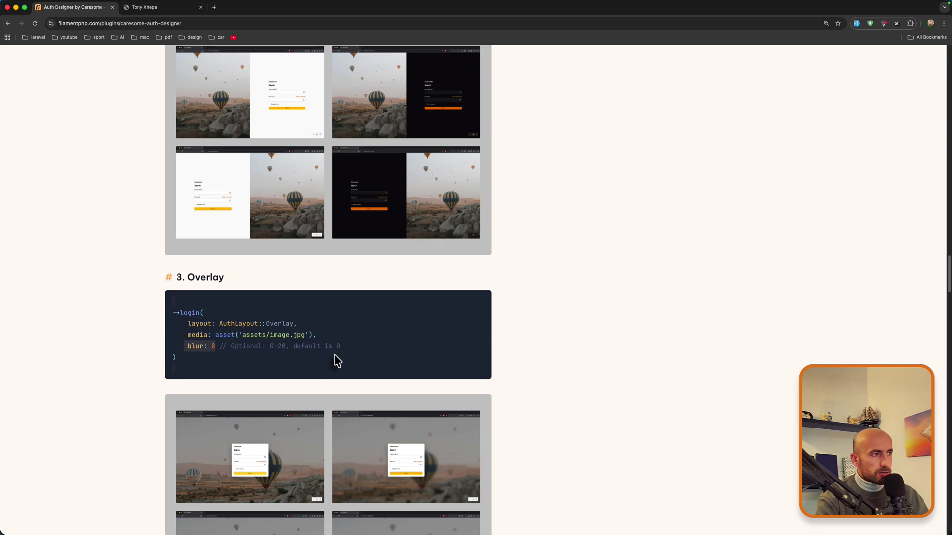
key("super+Tab")
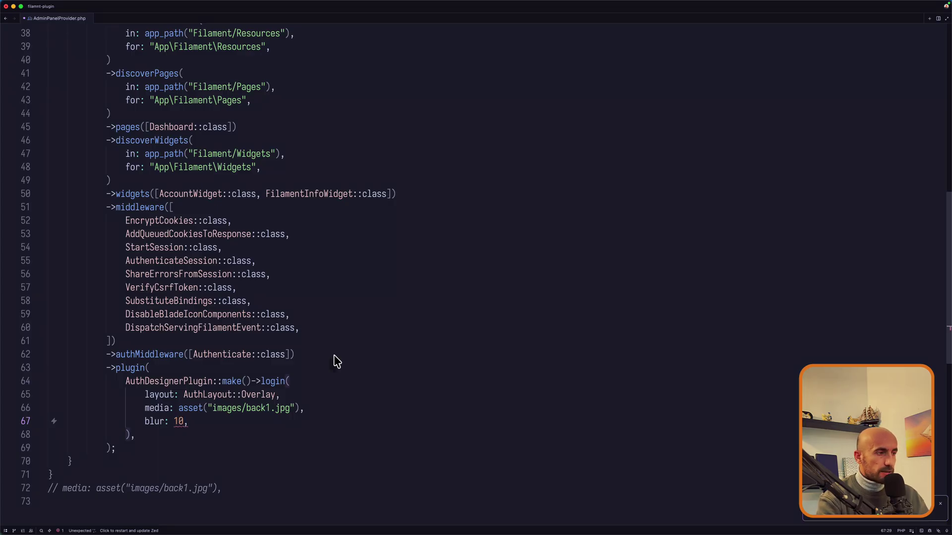
key("super+Tab")
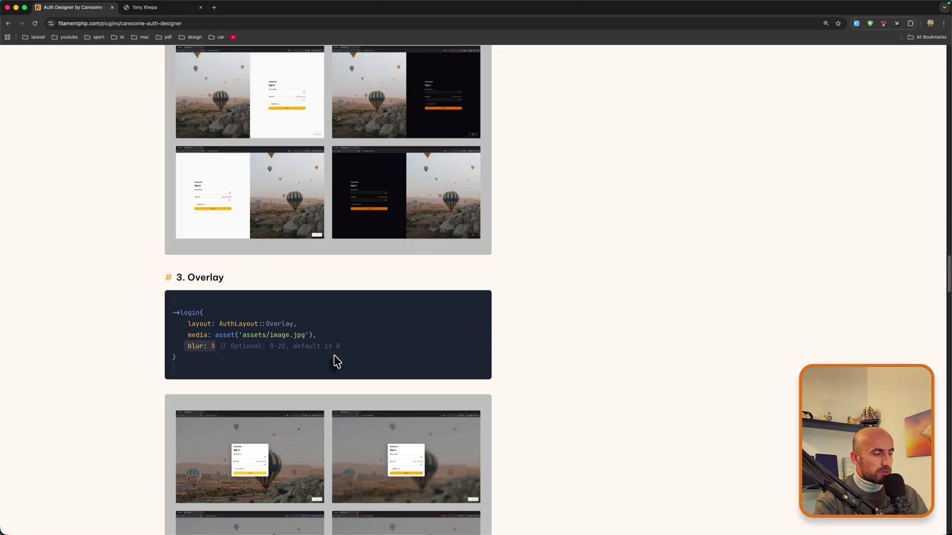
Step: Reload the login page to see the blurred Overlay background, then return to the docs
key("ctrl+Tab")
key("super+r")
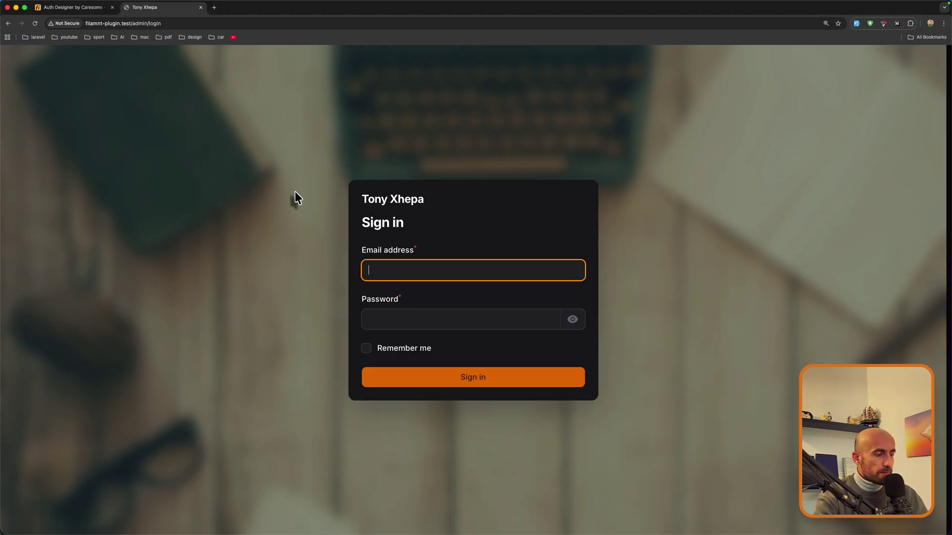
key("ctrl+Tab")
scroll(315, 260, "down", 5)
scroll(315, 260, "down", 3)
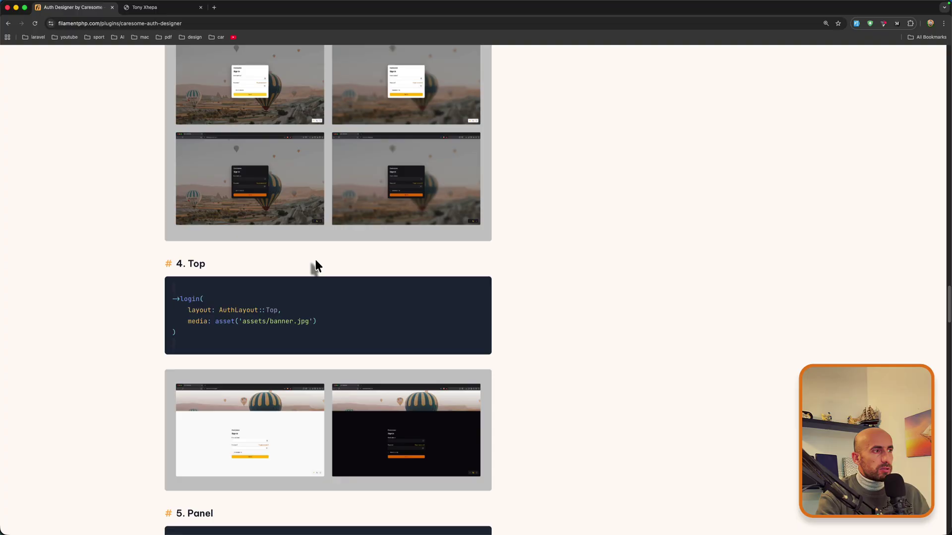
scroll(315, 259, "down", 1)
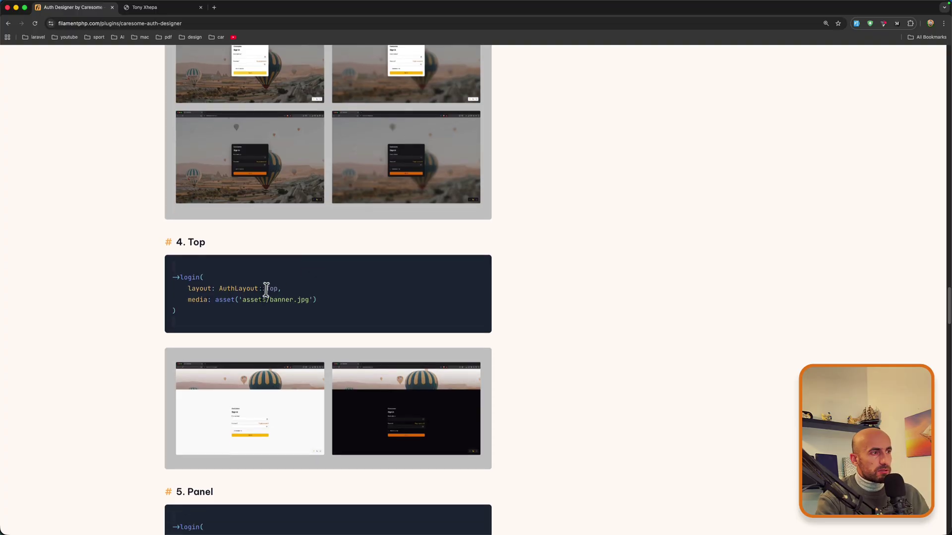
Step: Change the layout from Overlay to Top, delete blur: 10, and reload the login page
key("super+Tab")
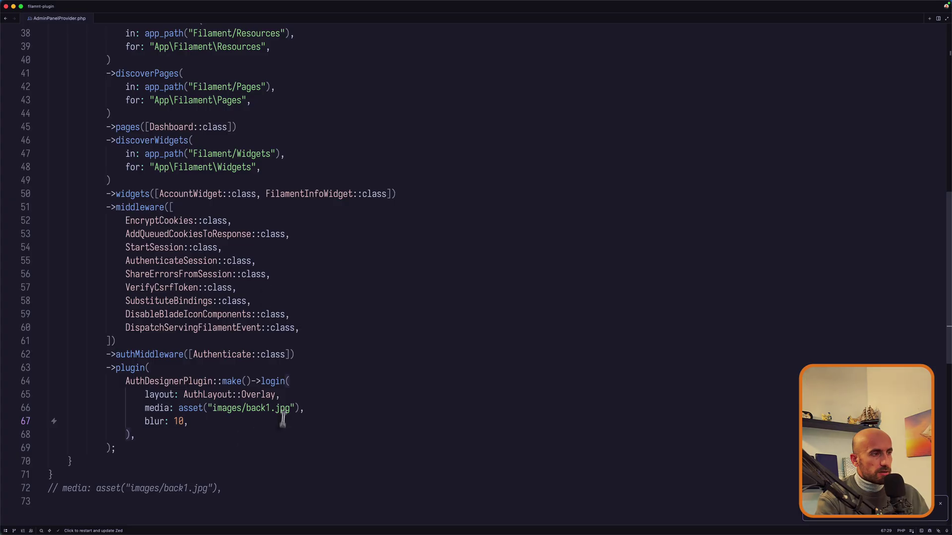
double_click(258, 394)
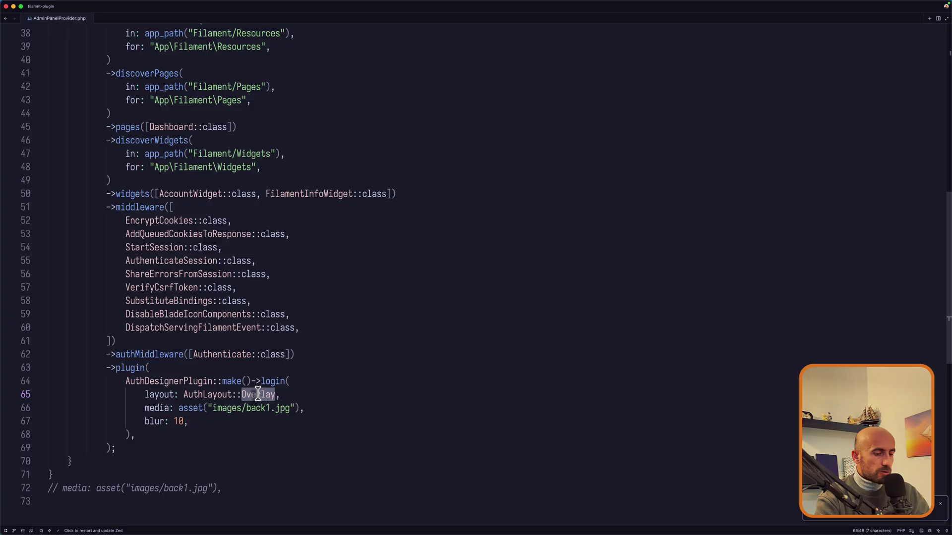
type("Top")
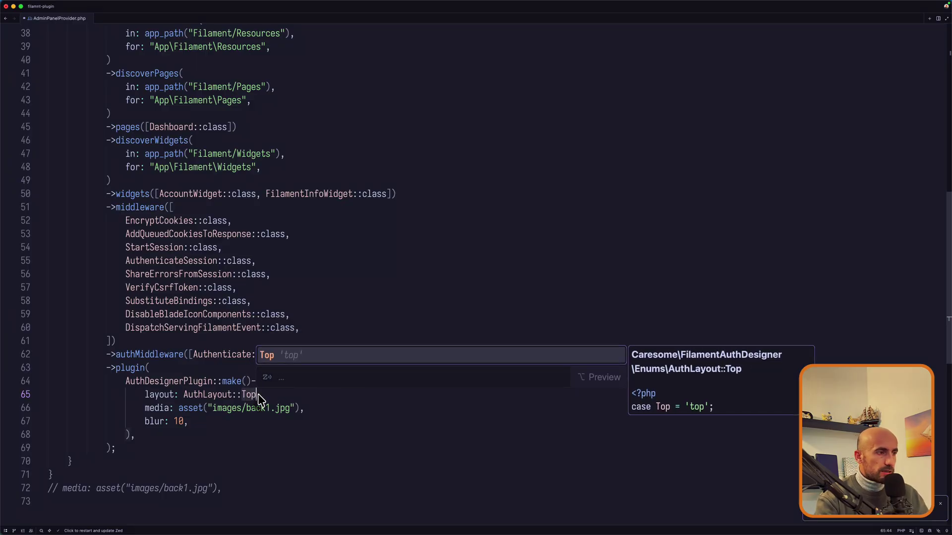
left_click_drag(252, 425, 312, 408)
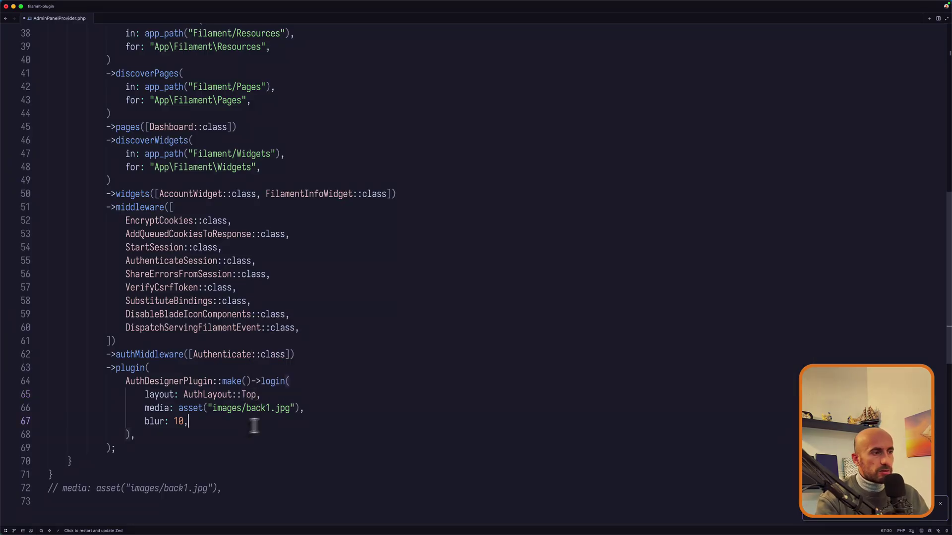
key("BackSpace")
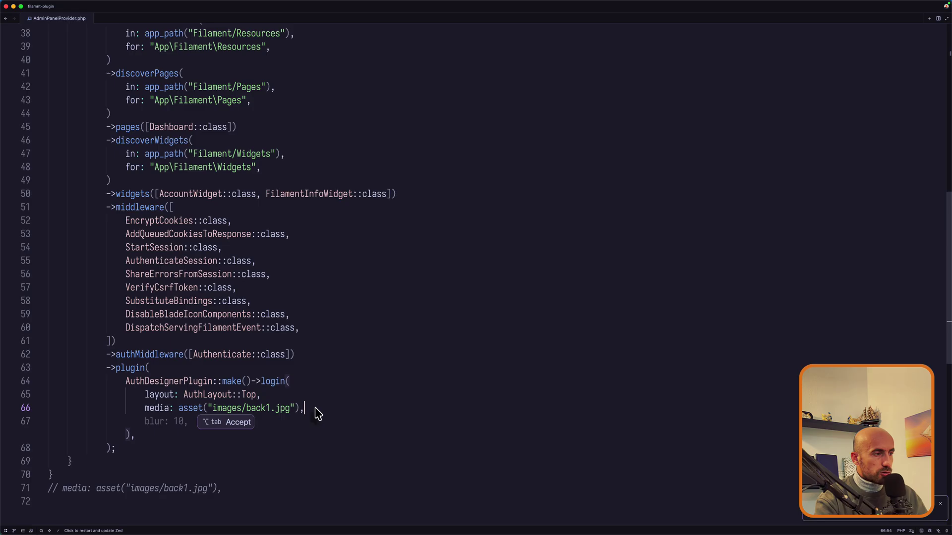
key("super+Tab")
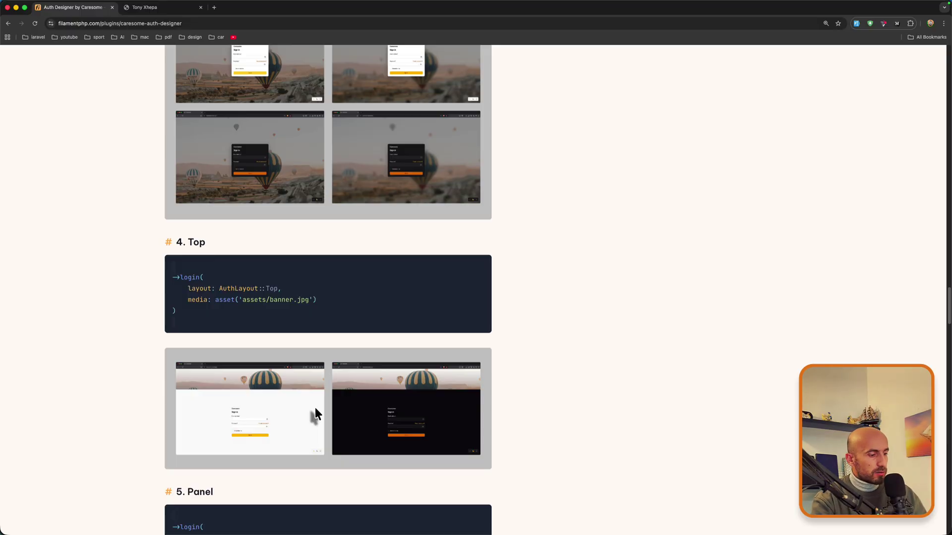
key("ctrl+Tab")
key("super+r")
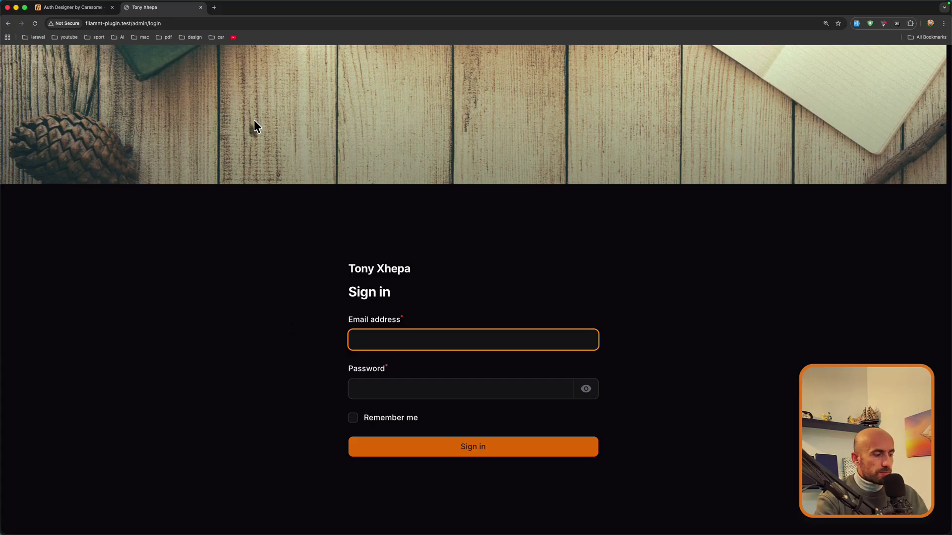
Step: Review the docs' Panel layout example and its direction option, then return to Zed
key("ctrl+Tab")
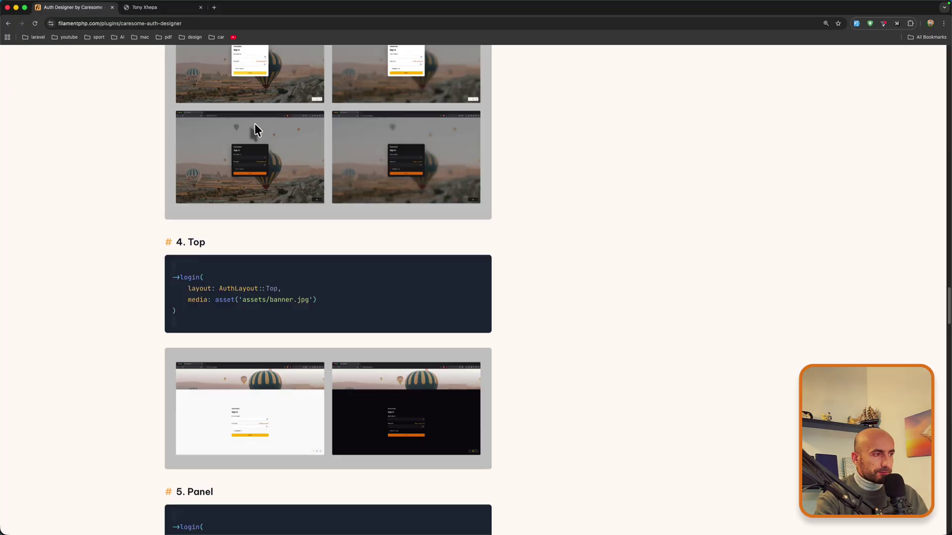
scroll(283, 292, "down", 3)
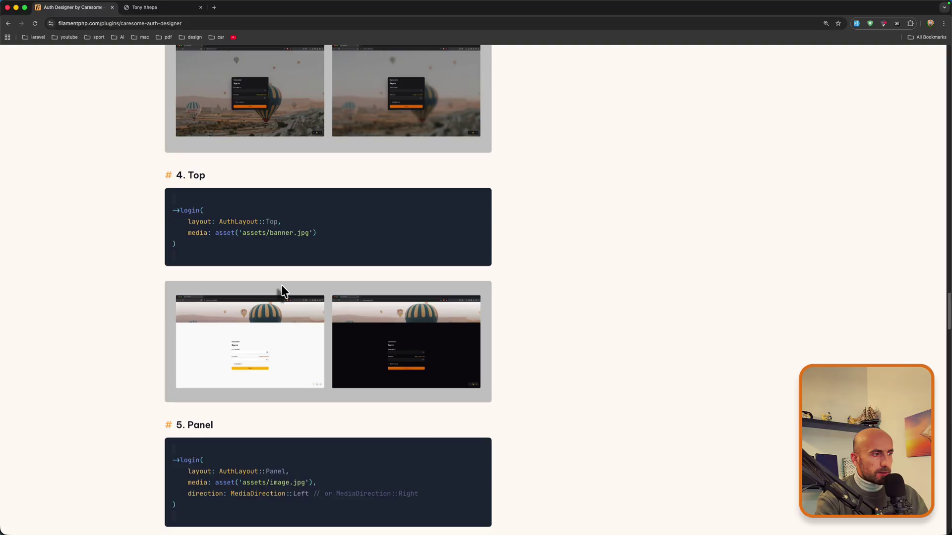
scroll(283, 292, "down", 3)
scroll(282, 292, "down", 3)
scroll(283, 291, "down", 3)
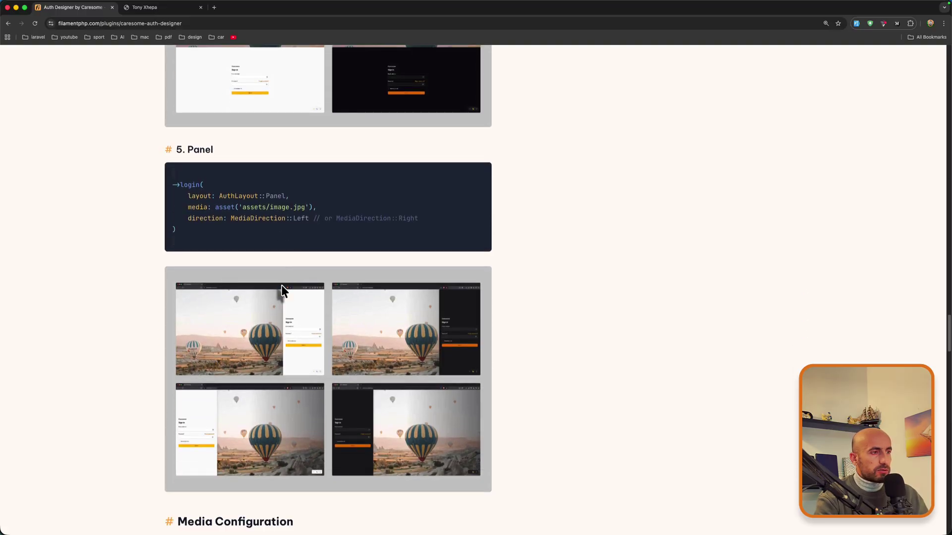
scroll(283, 291, "down", 1)
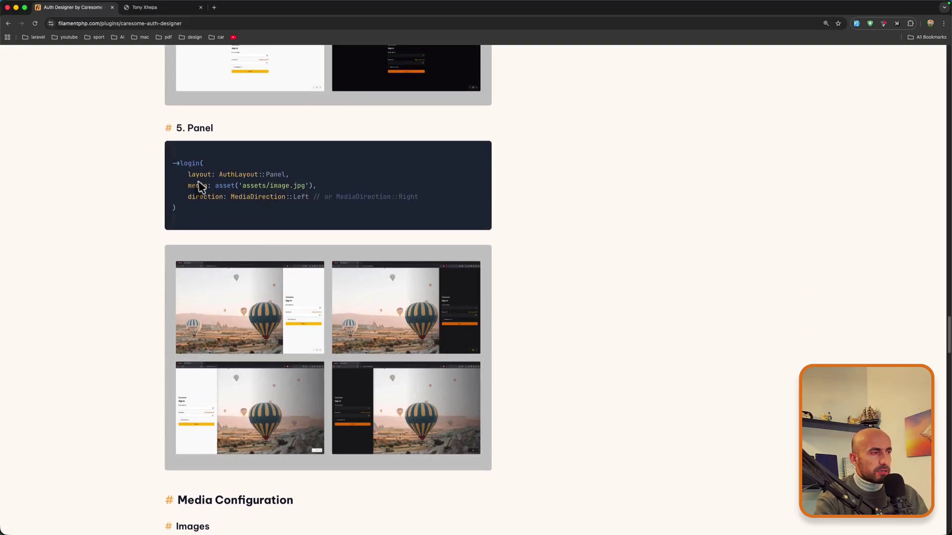
key("super+Tab")
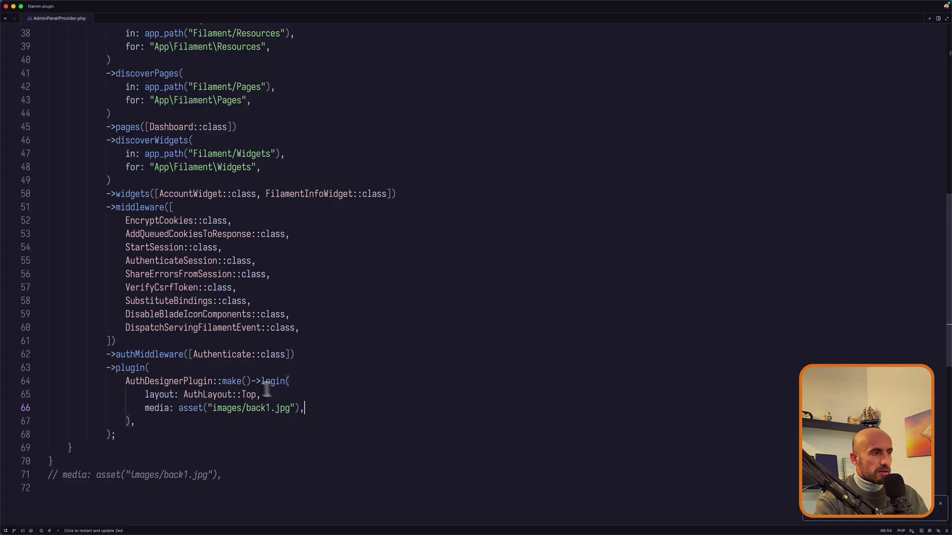
Step: Change the login layout from Top to AuthLayout::Panel, checking the docs' Panel example
double_click(248, 394)
type("Pan")
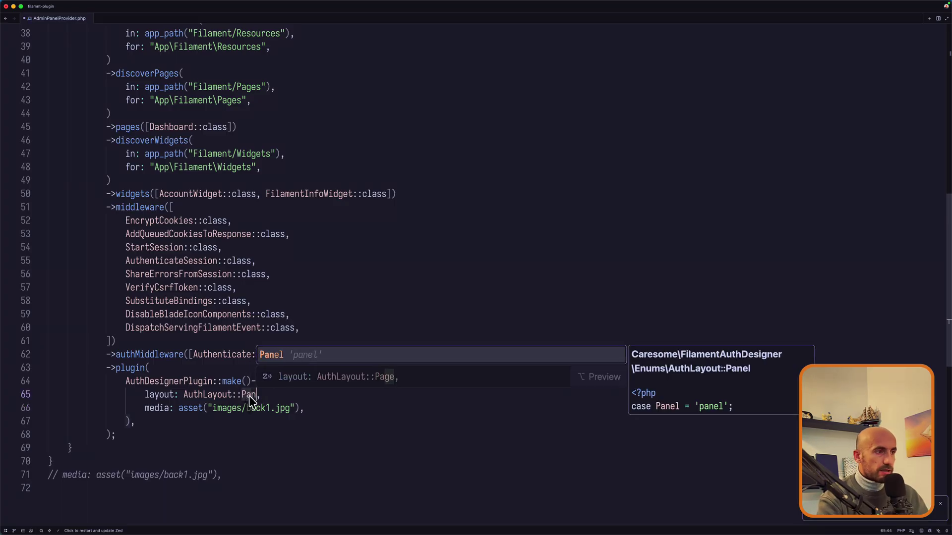
key("Tab")
key("super+Tab")
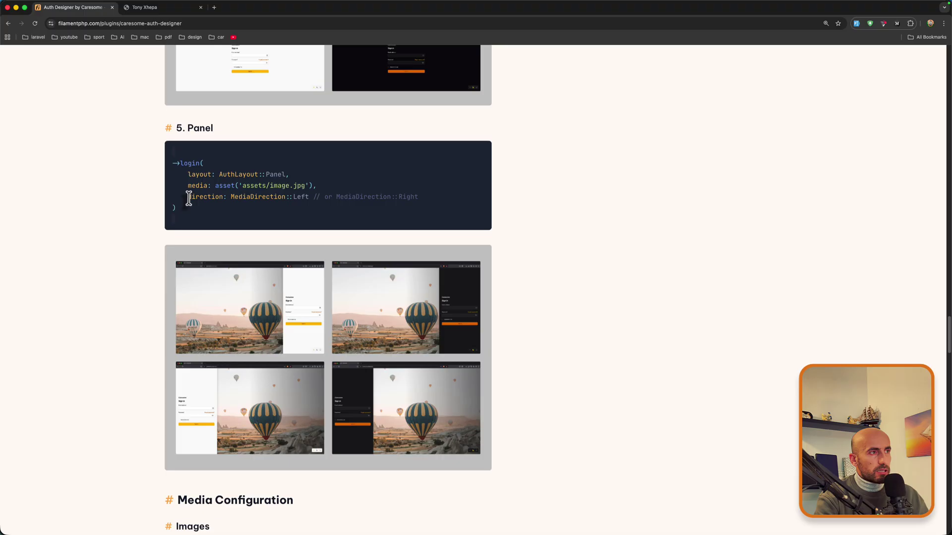
key("super+Tab")
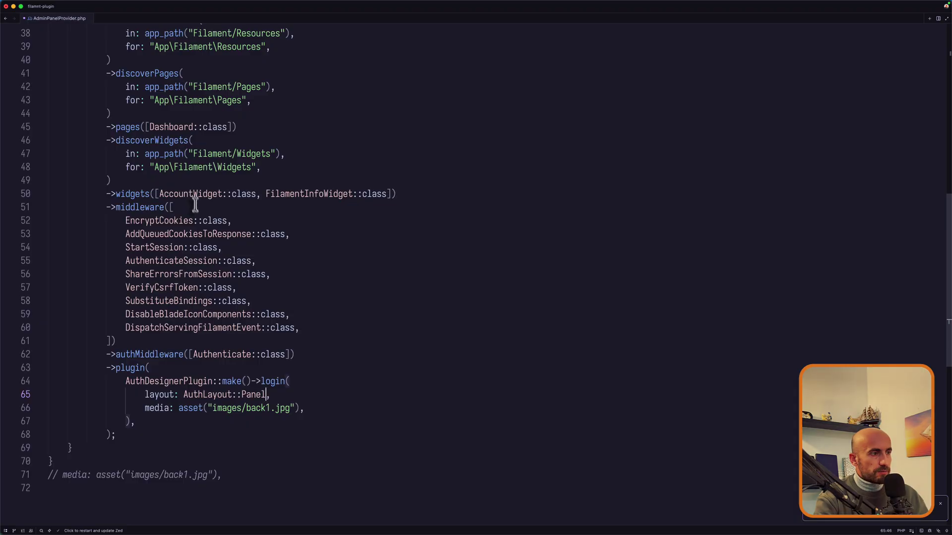
Step: Add direction: MediaDirection::Left on a new line and reload the login page
left_click(307, 408)
key("Return")
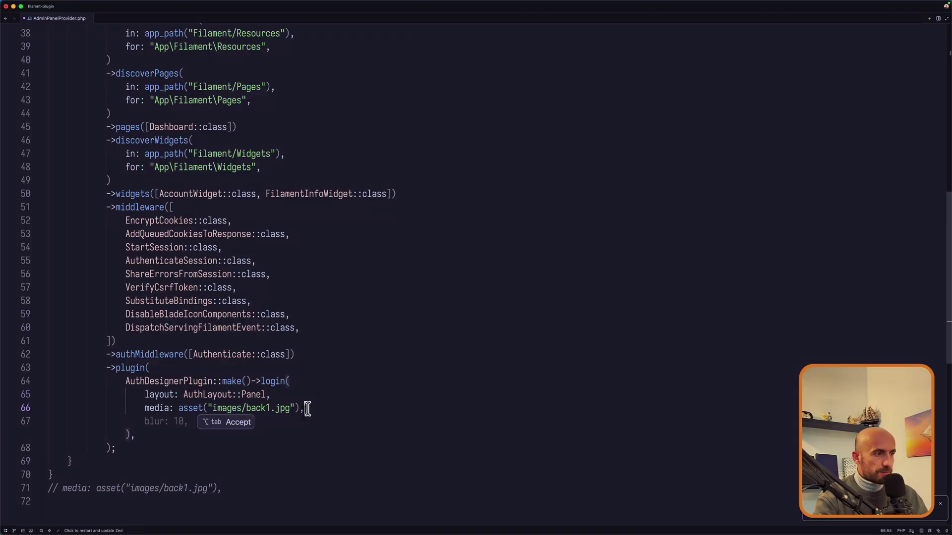
key("Escape")
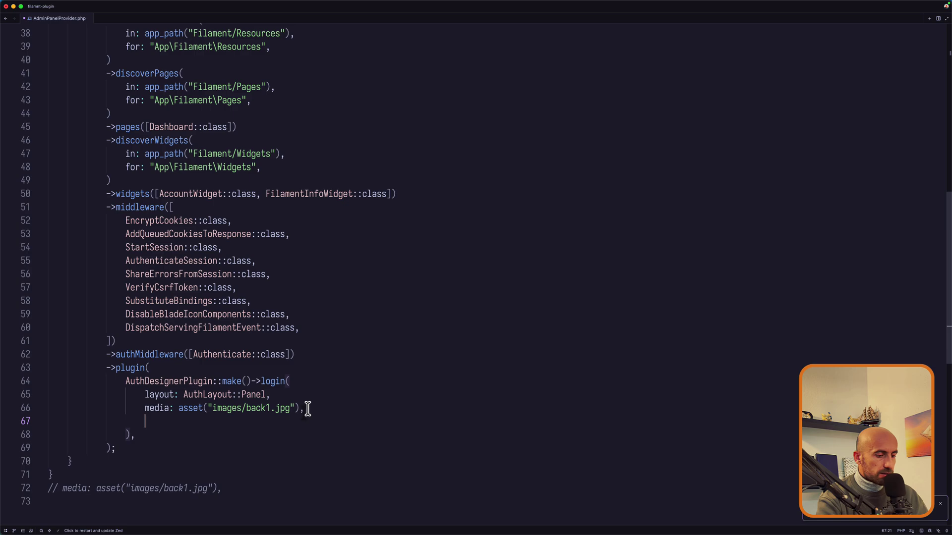
type("di")
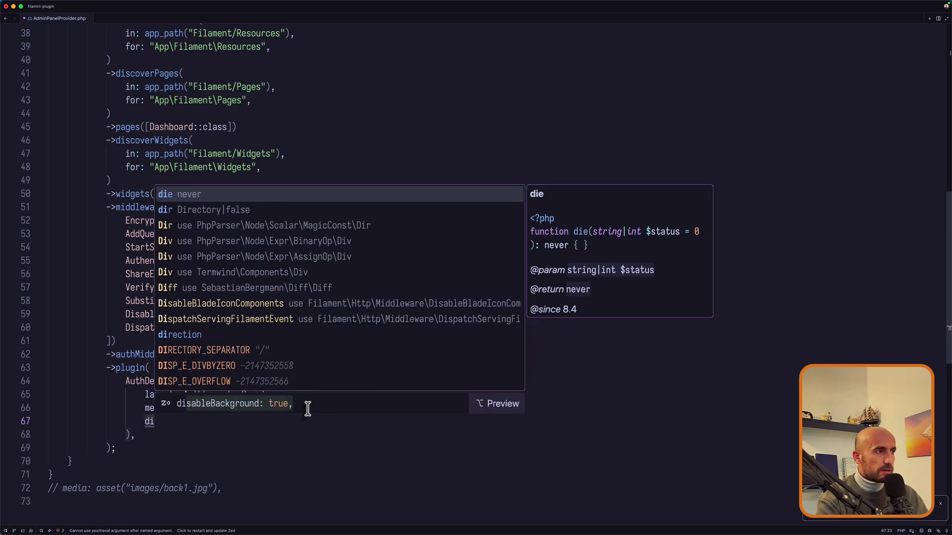
type("re")
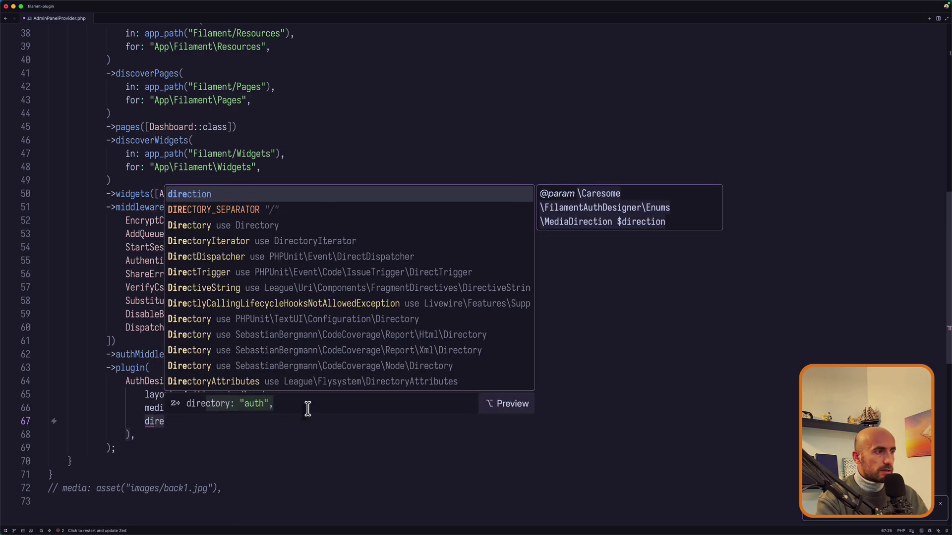
key("Tab")
type(": ")
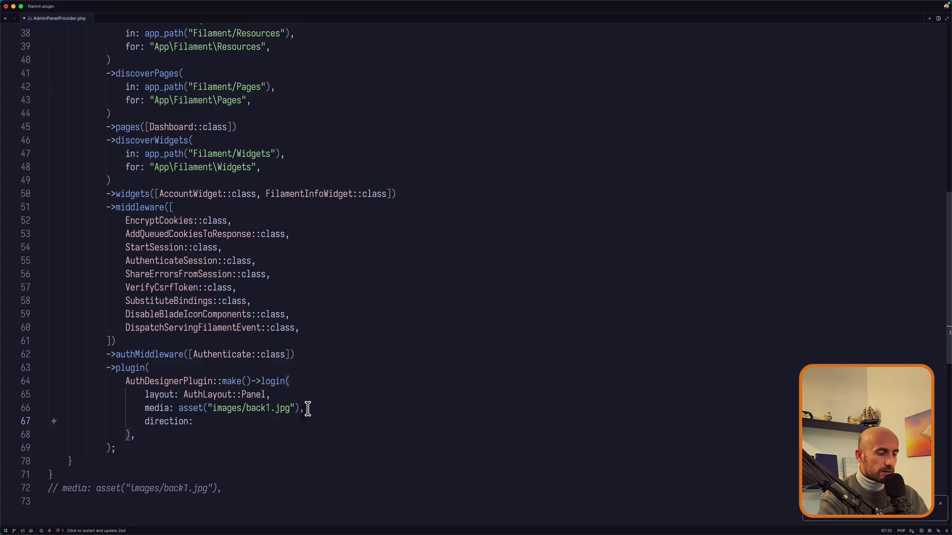
type("Med")
key("Tab")
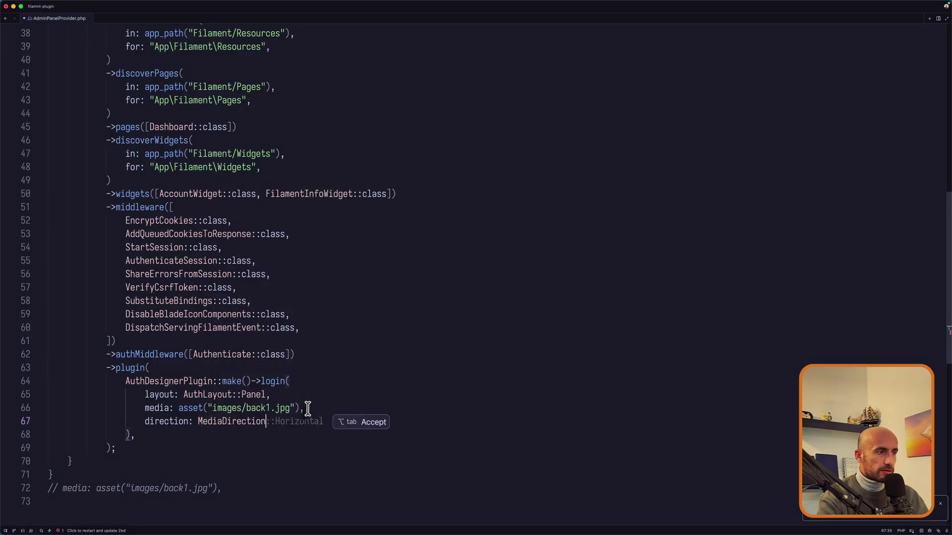
type("::")
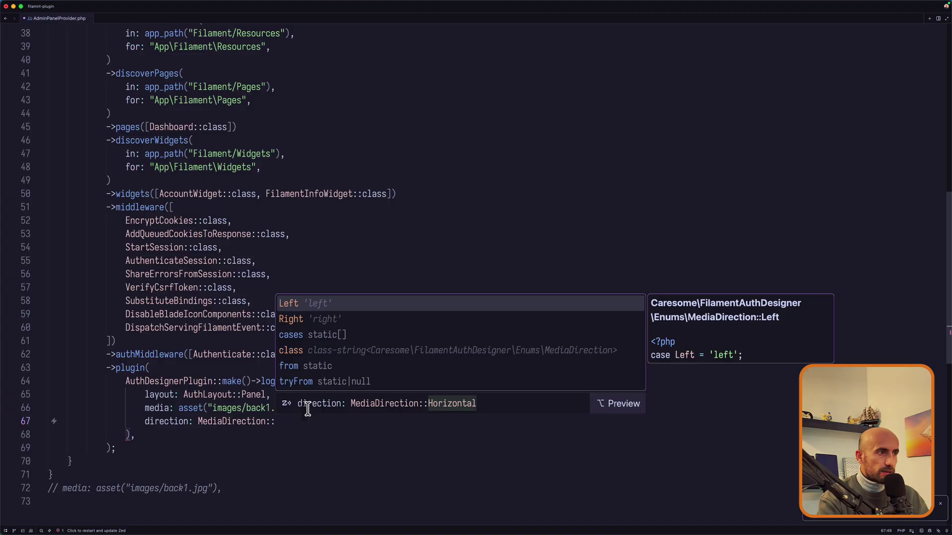
key("Tab")
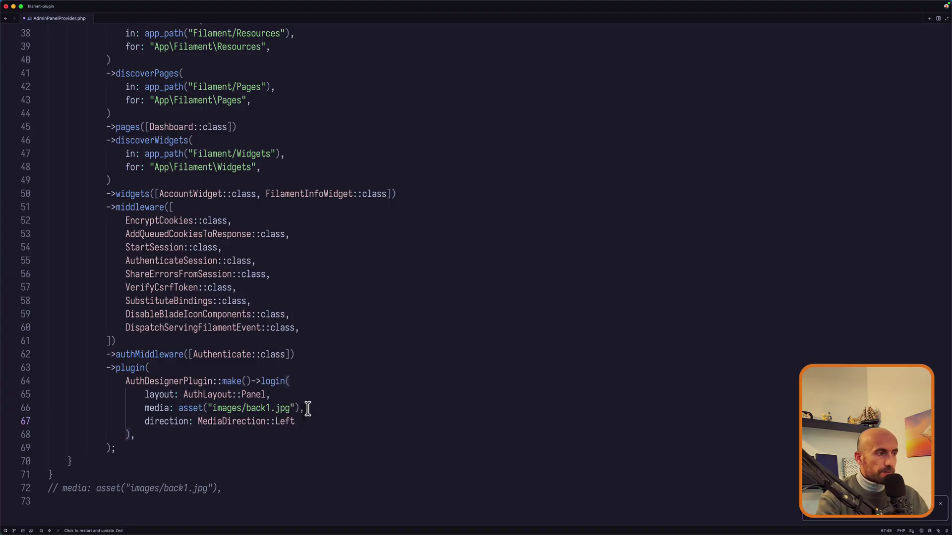
key("super+Tab")
key("ctrl+Tab")
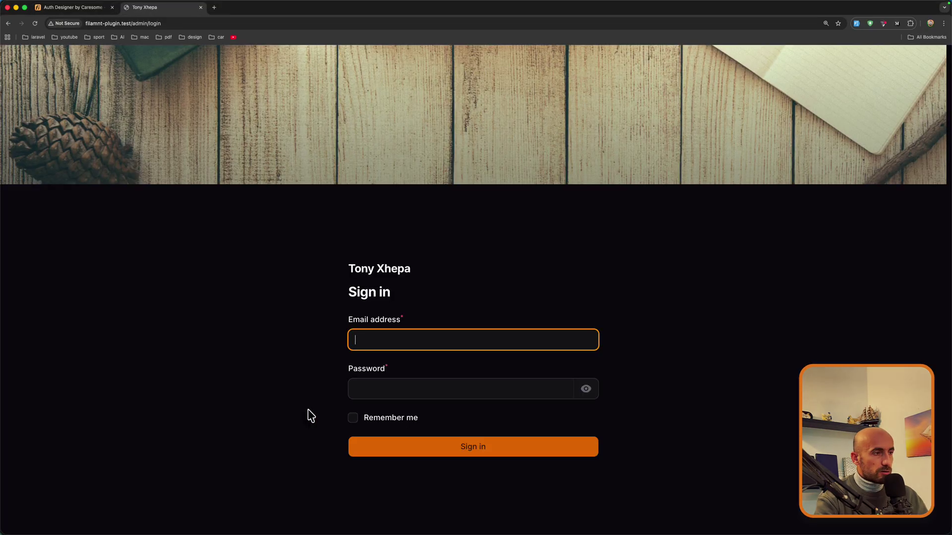
key("super+r")
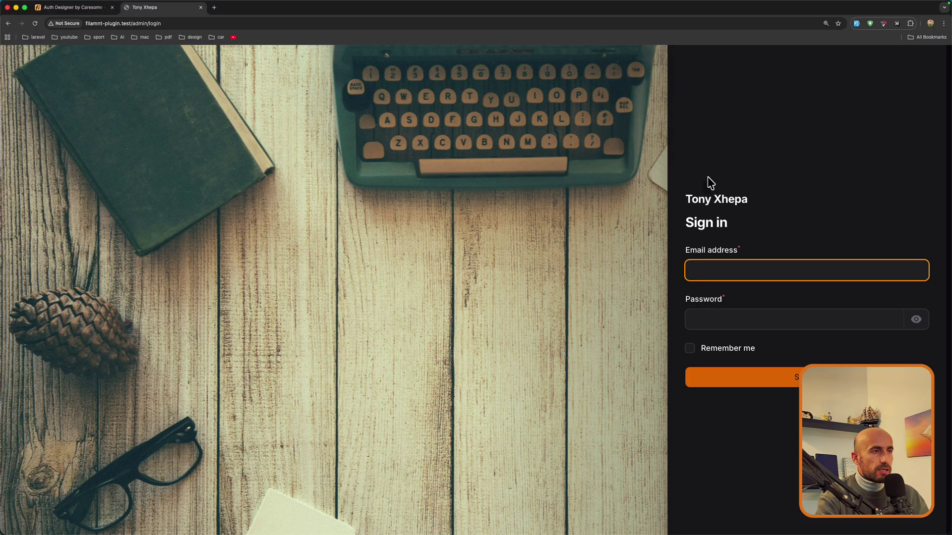
Step: Change the direction to MediaDirection::Right and reload so the image sits right
key("super+Tab")
key("super+Tab")
key("super+Tab")
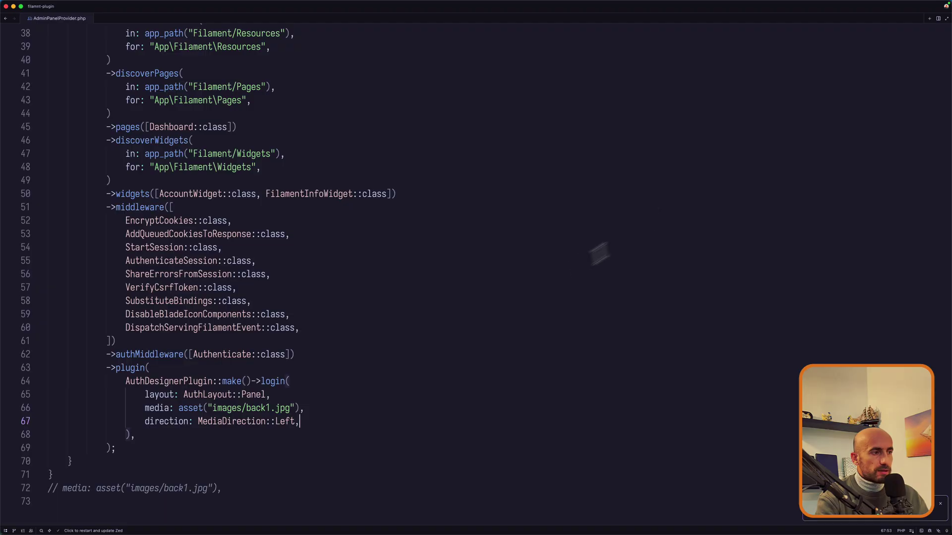
double_click(284, 422)
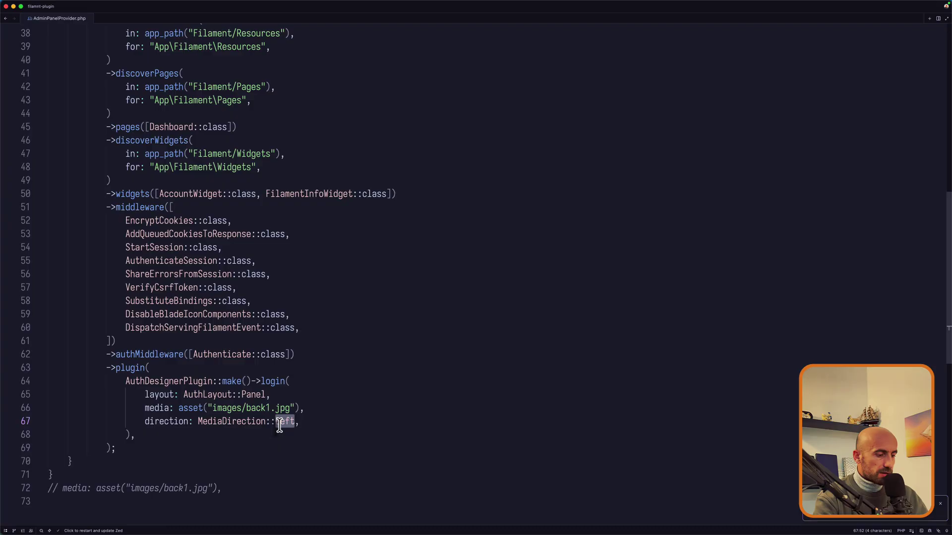
type("Right")
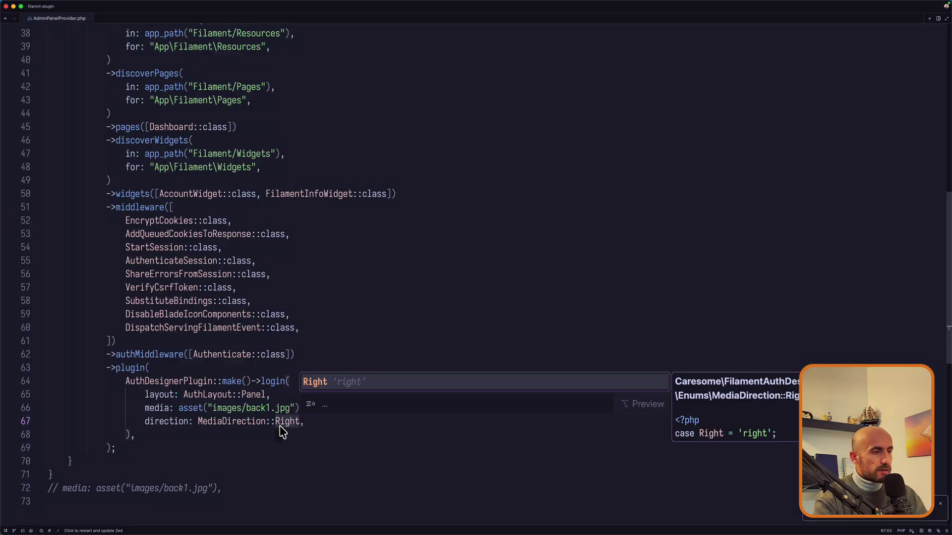
key("super+Tab")
key("super+r")
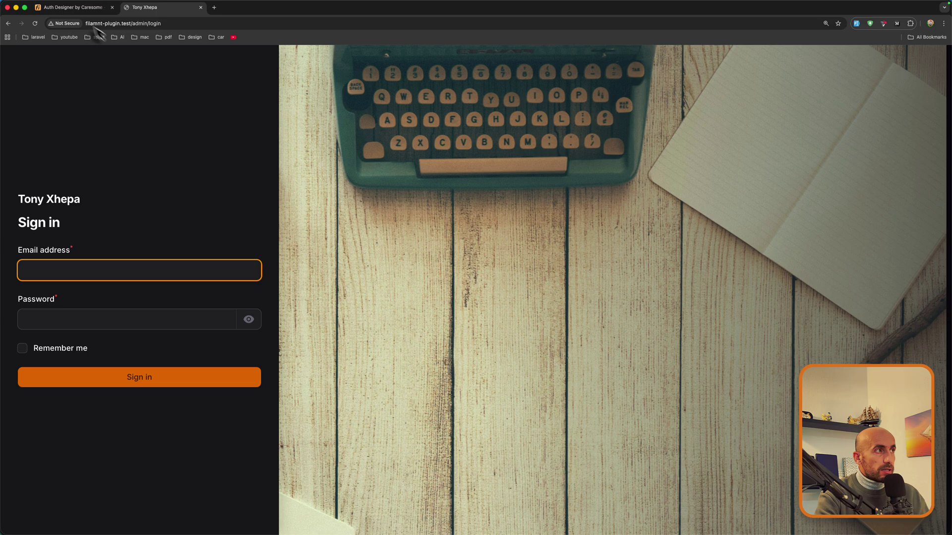
left_click(71, 7)
scroll(152, 394, "down", 3)
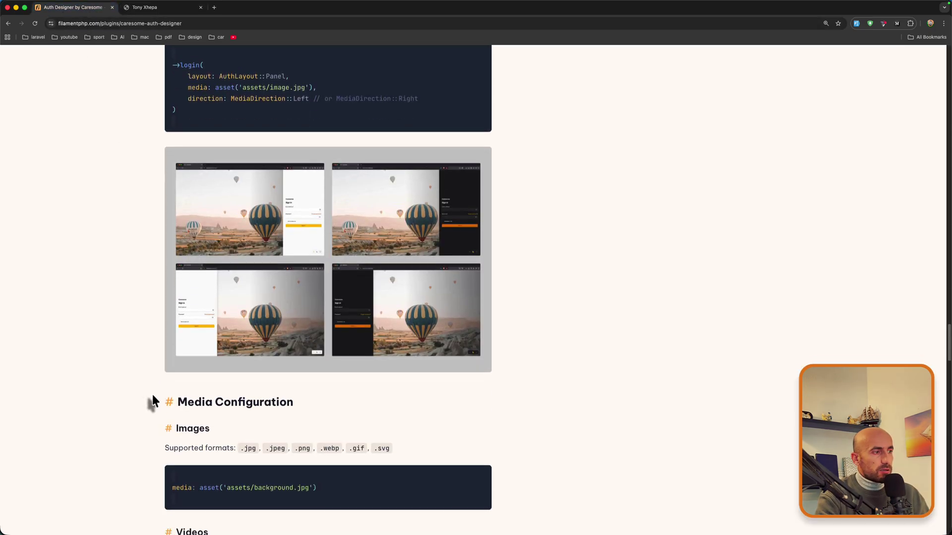
scroll(153, 395, "down", 3)
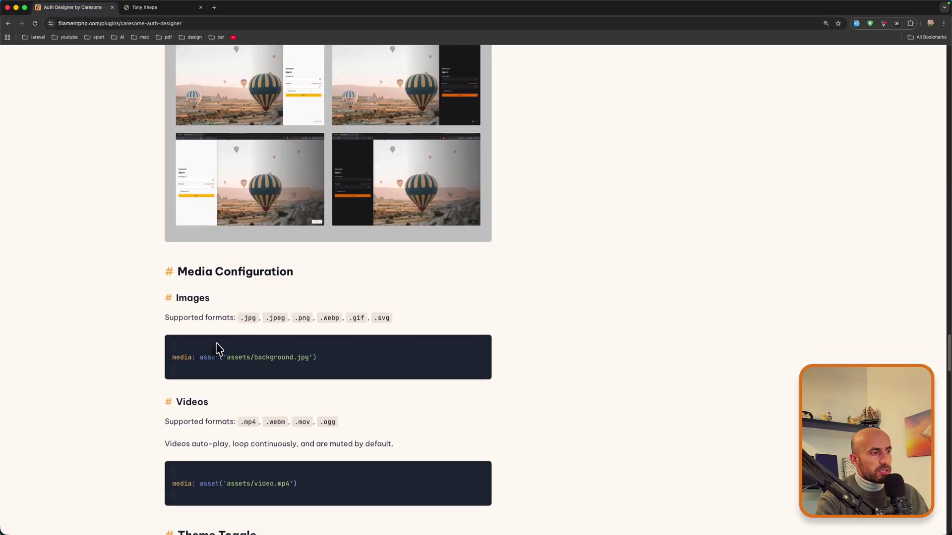
scroll(201, 320, "down", 2)
Step: Scroll past the Videos formats and select the themeToggle() example code
mouse_move(177, 365)
left_mouse_down()
mouse_move(209, 364)
mouse_move(254, 385)
left_mouse_up()
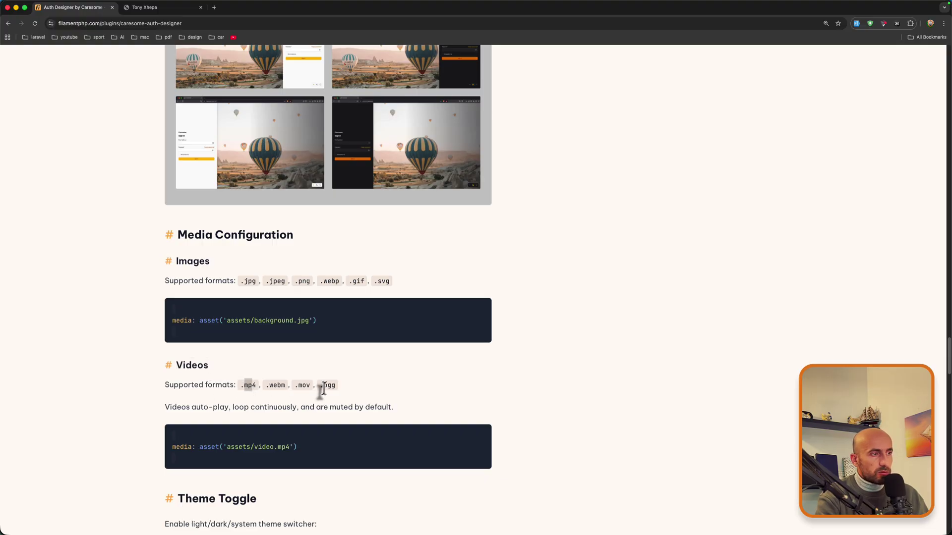
scroll(324, 387, "down", 4)
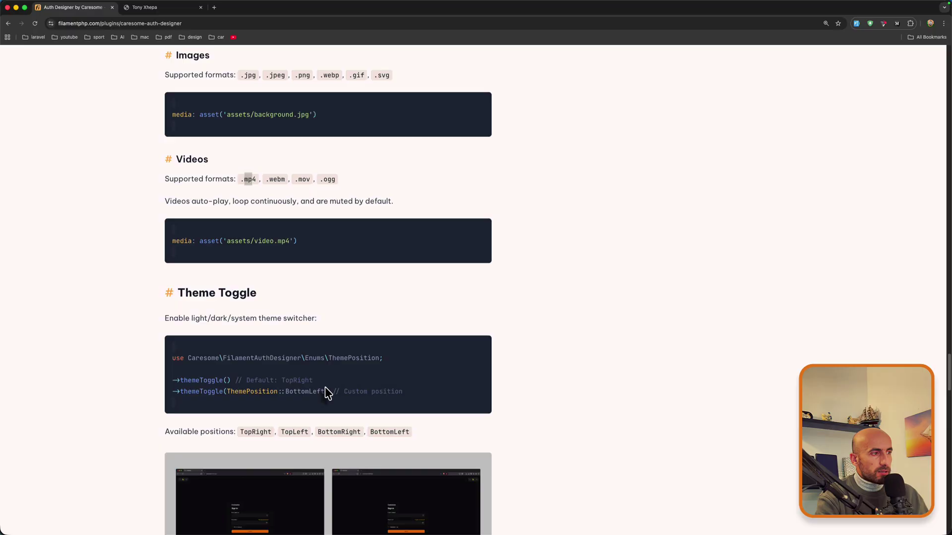
scroll(324, 387, "down", 2)
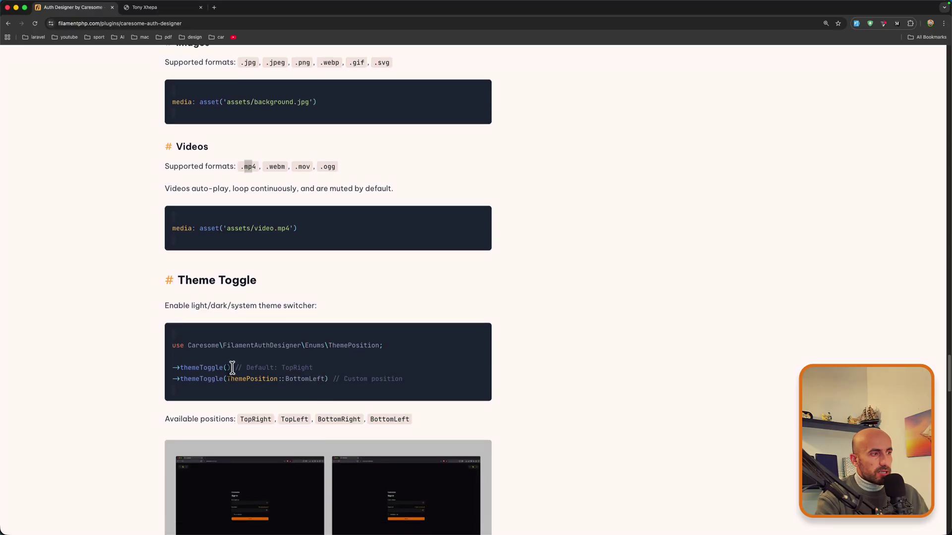
left_click_drag(232, 368, 179, 368)
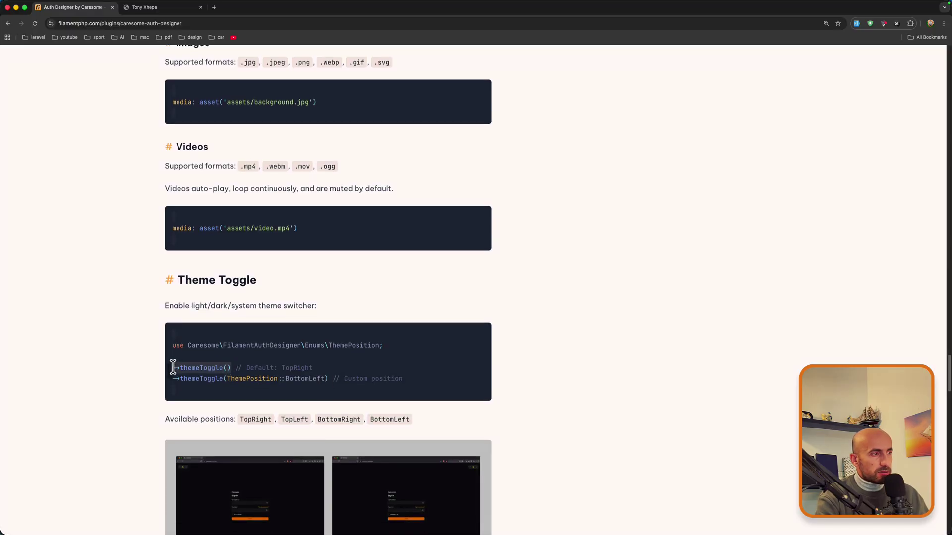
Step: Chain ->themeToggle() after the login() block and reload the login page
key("super+Tab")
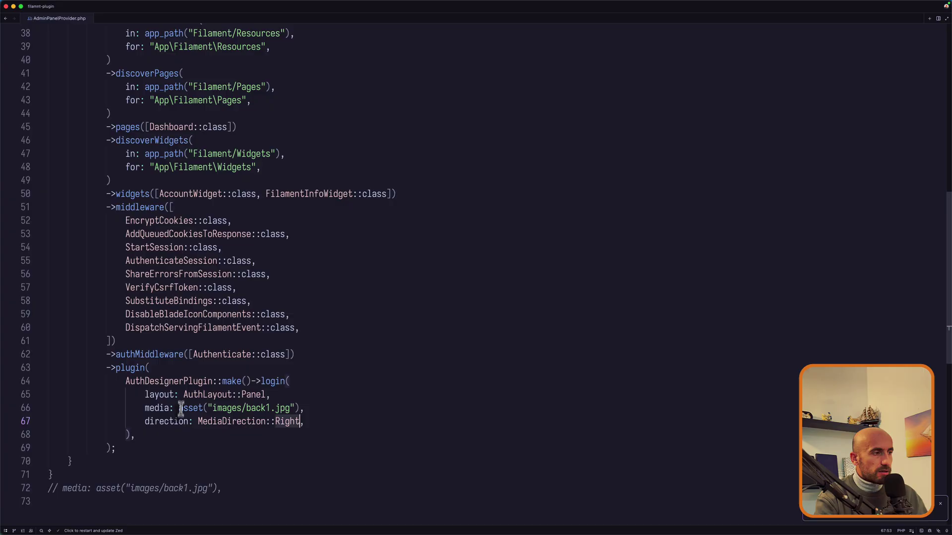
left_click(130, 435)
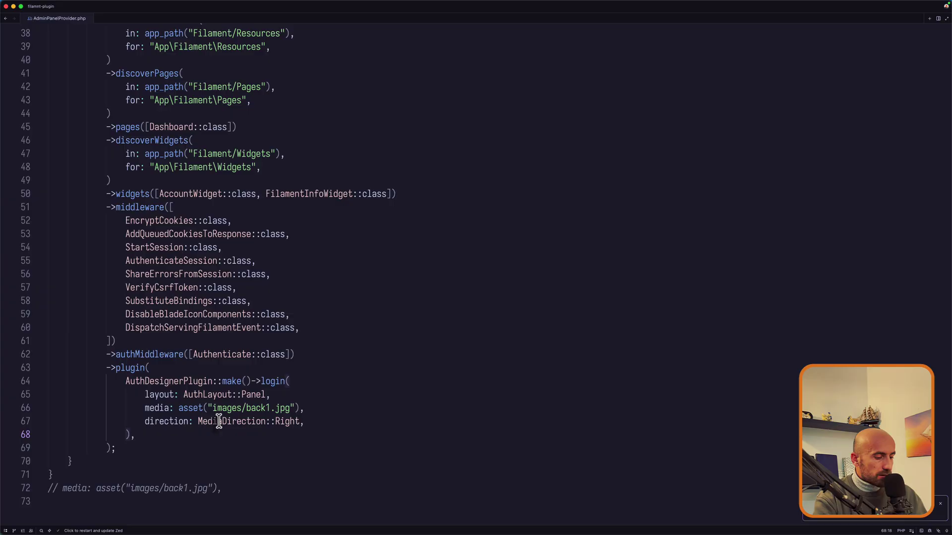
type("->themeToggle(),")
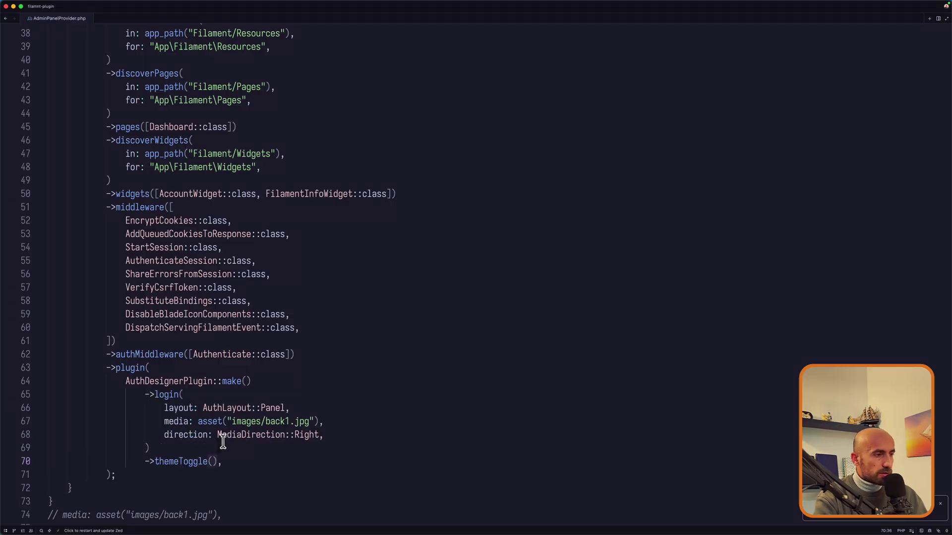
key("super+Tab")
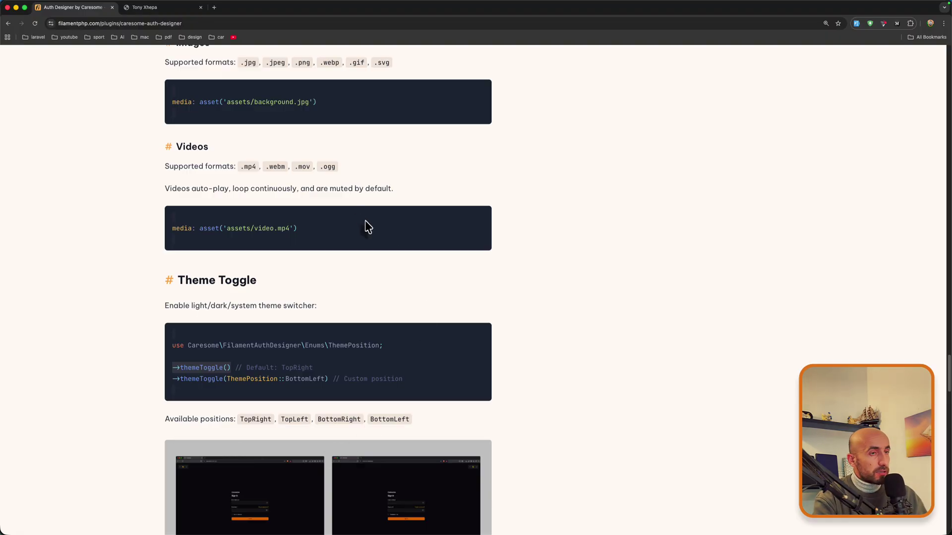
key("ctrl+Tab")
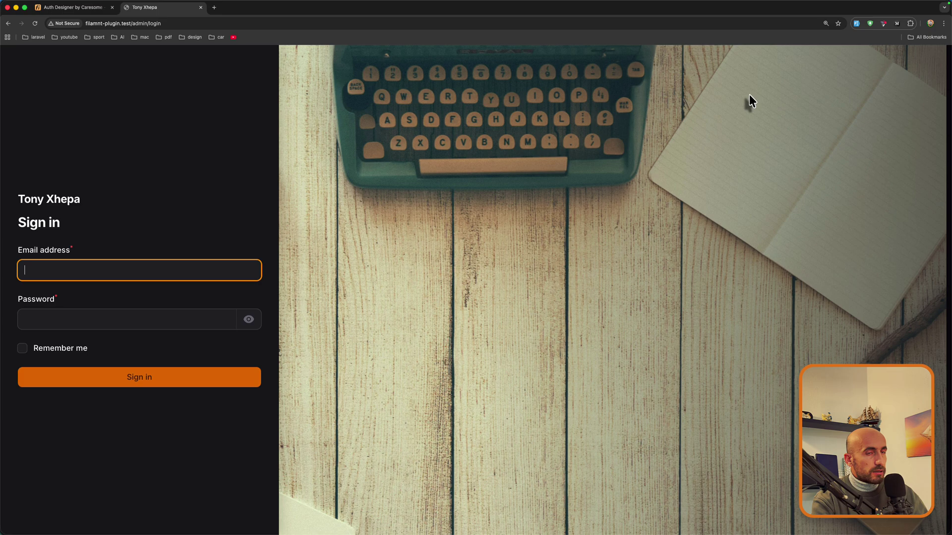
key("super+r")
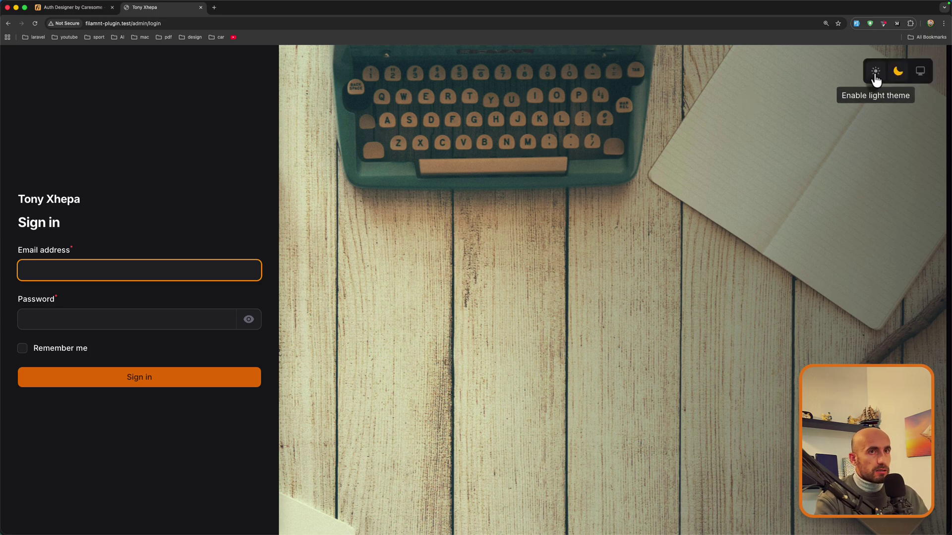
Step: Try the light, dark and system theme buttons on the login page
left_click(876, 72)
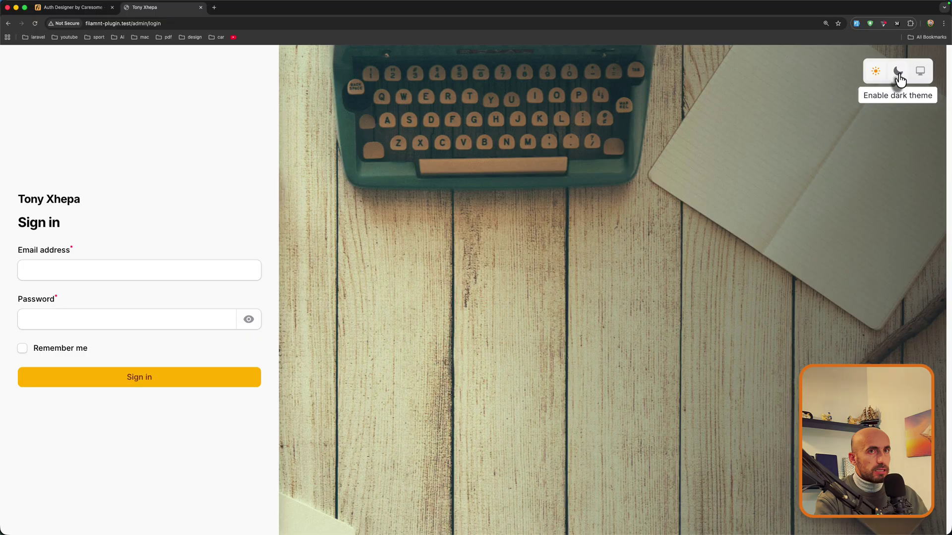
left_click(898, 73)
left_click(921, 72)
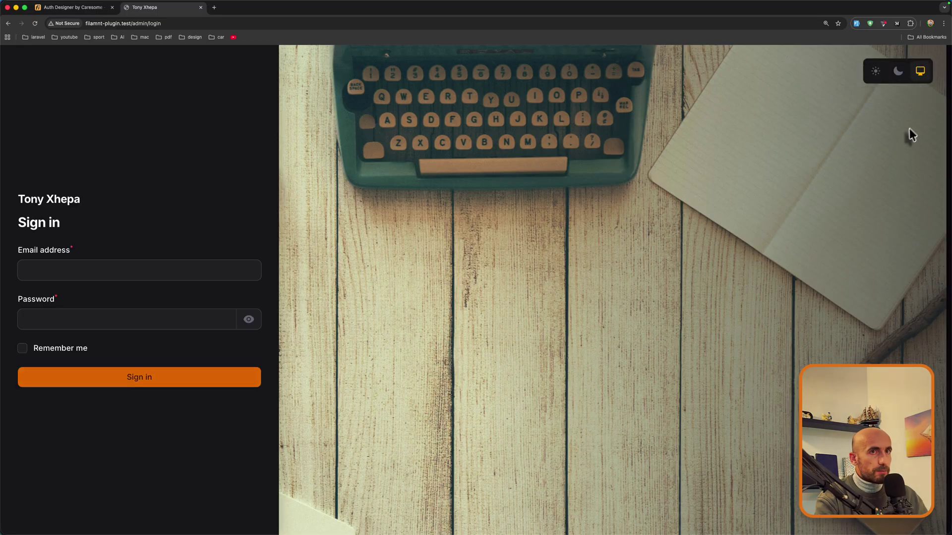
key("ctrl+shift+Tab")
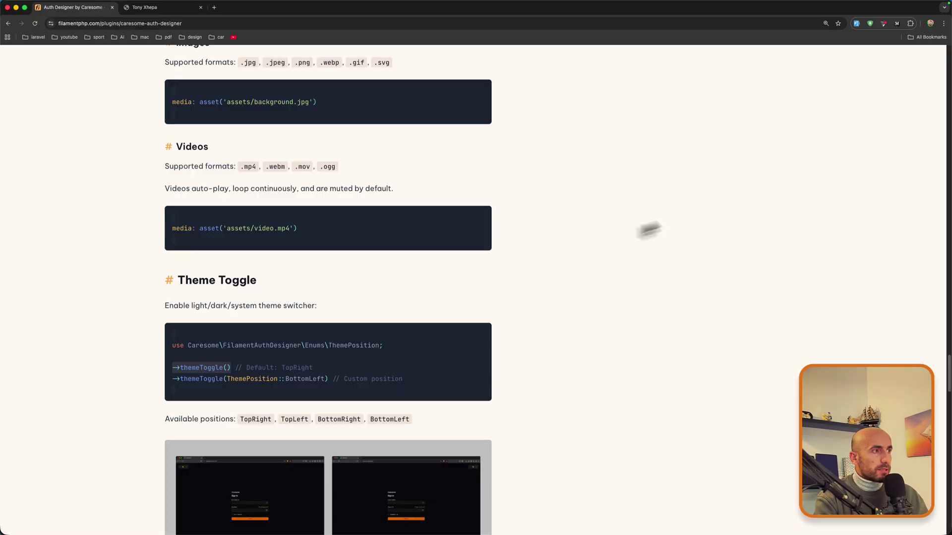
scroll(501, 293, "down", 1)
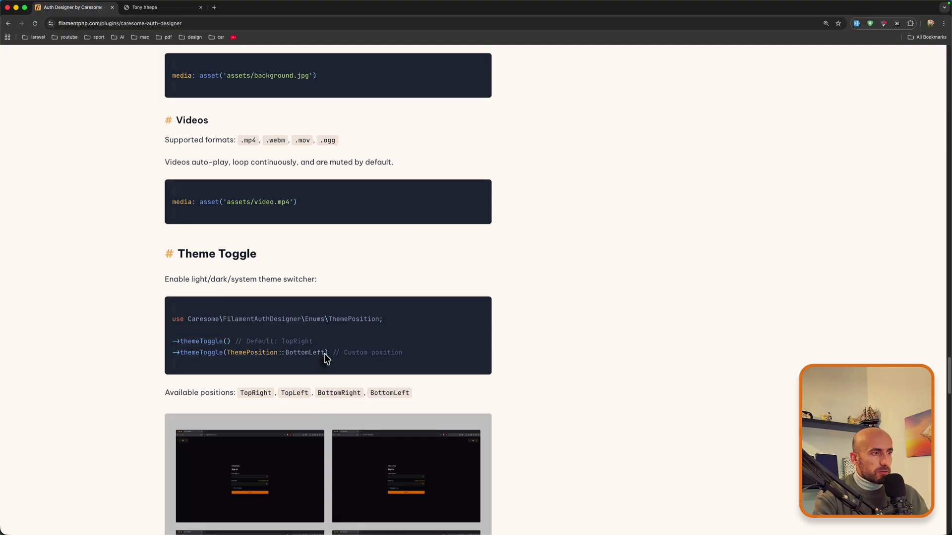
Step: Copy ThemePosition::BottomLeft from the docs into themeToggle() on line 70
left_click_drag(327, 352, 235, 354)
key("super+c")
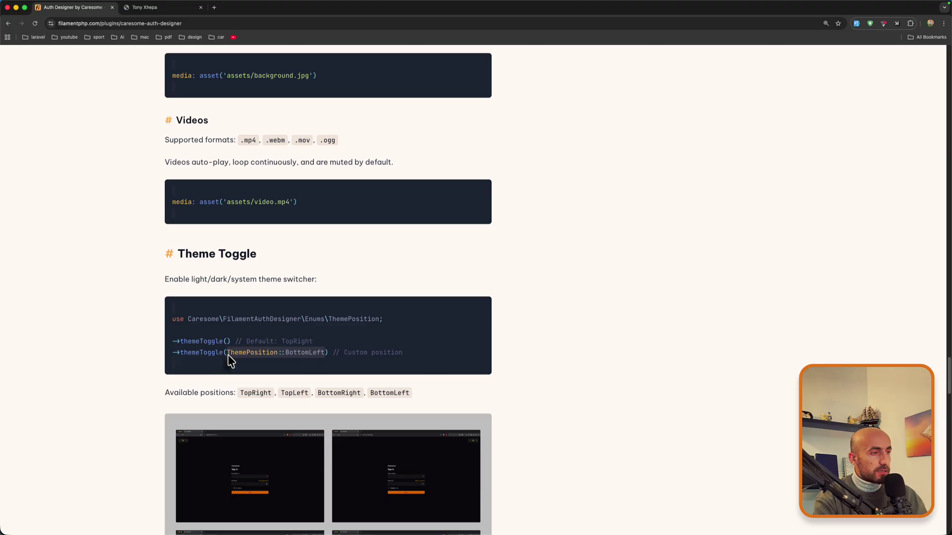
key("super+Tab")
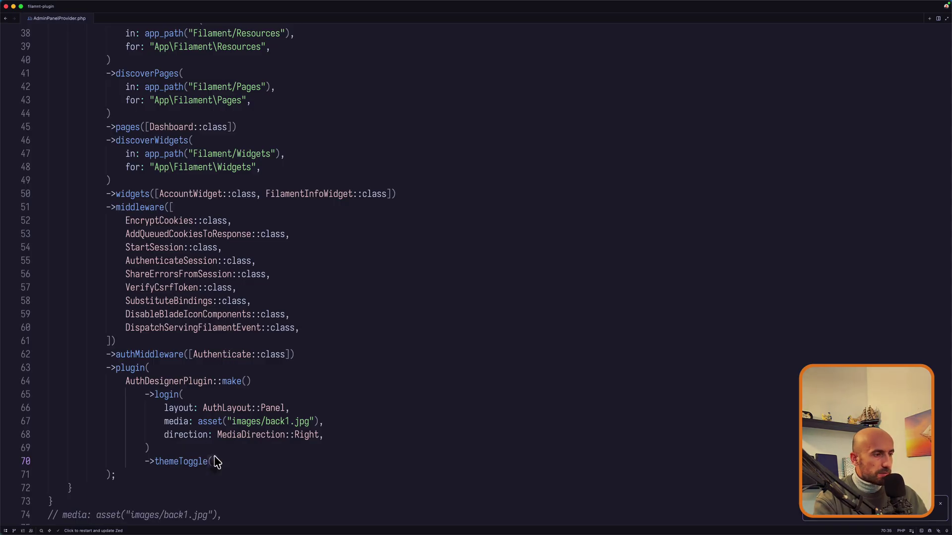
key("super+v")
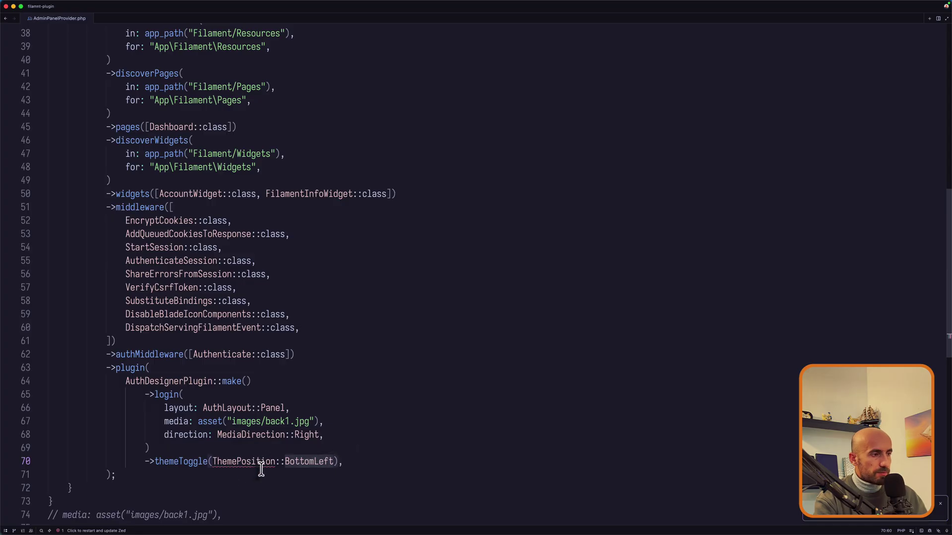
key("super+Tab")
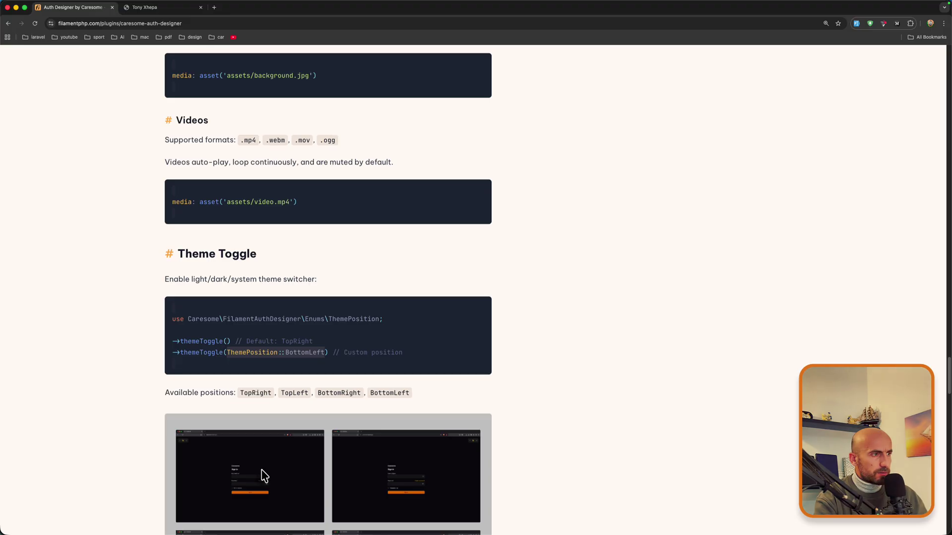
key("super+Tab")
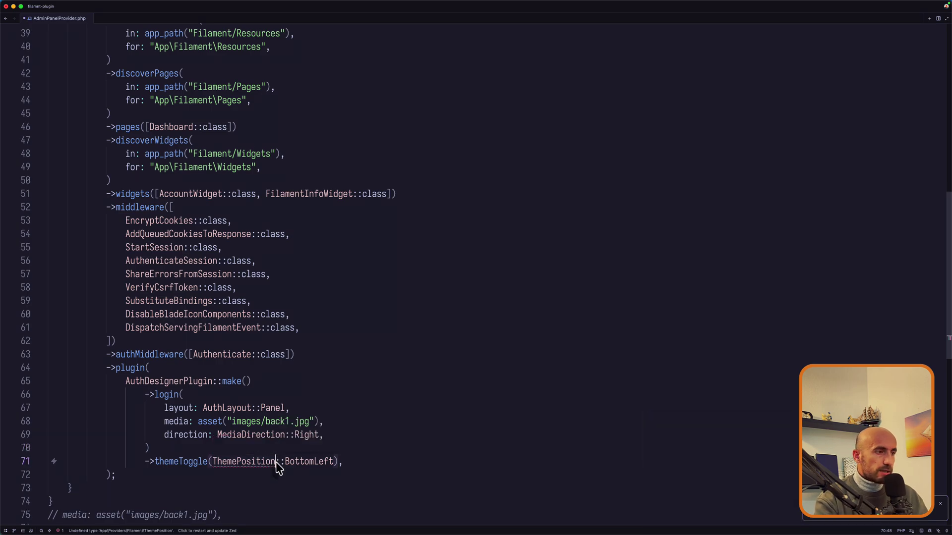
key("super+Tab")
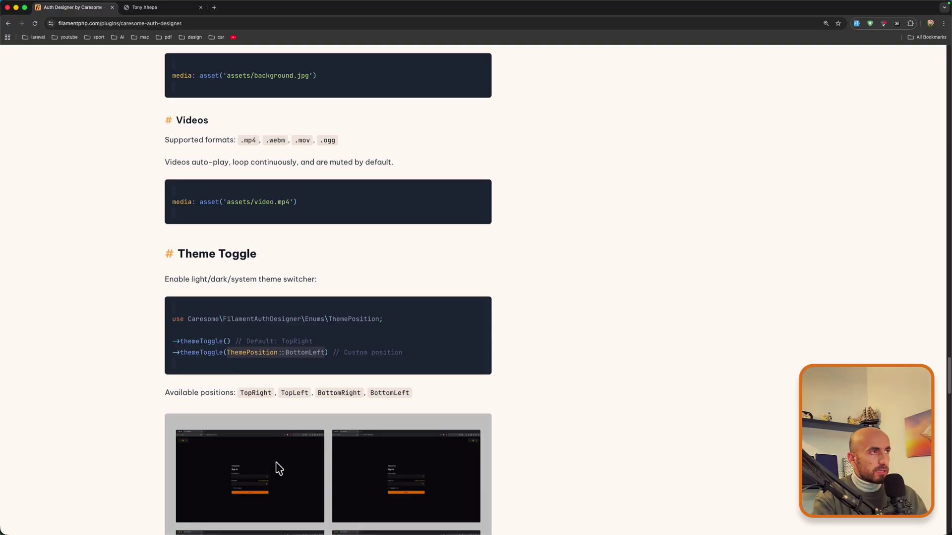
key("ctrl+Tab")
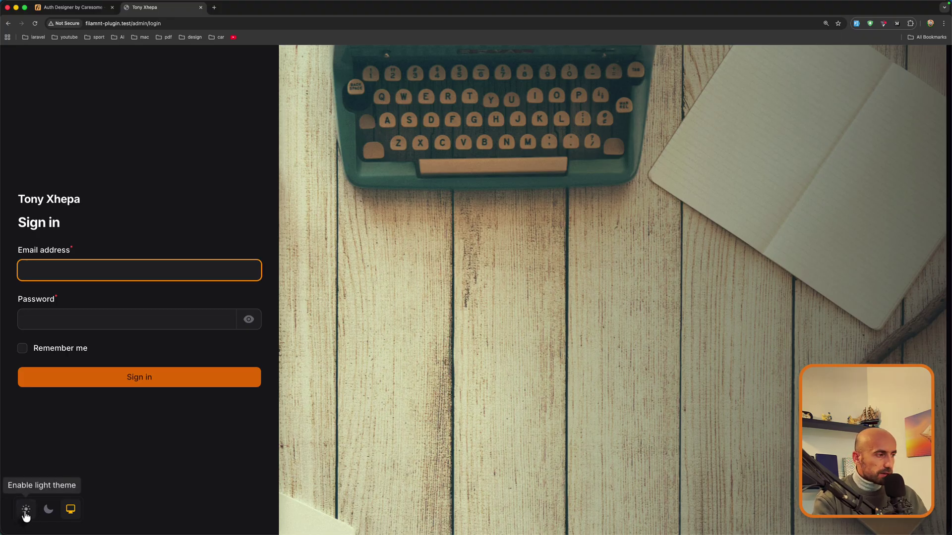
Step: Try the light, dark and system buttons in the bottom-left switcher, then return to the docs
left_click(27, 510)
left_click(48, 510)
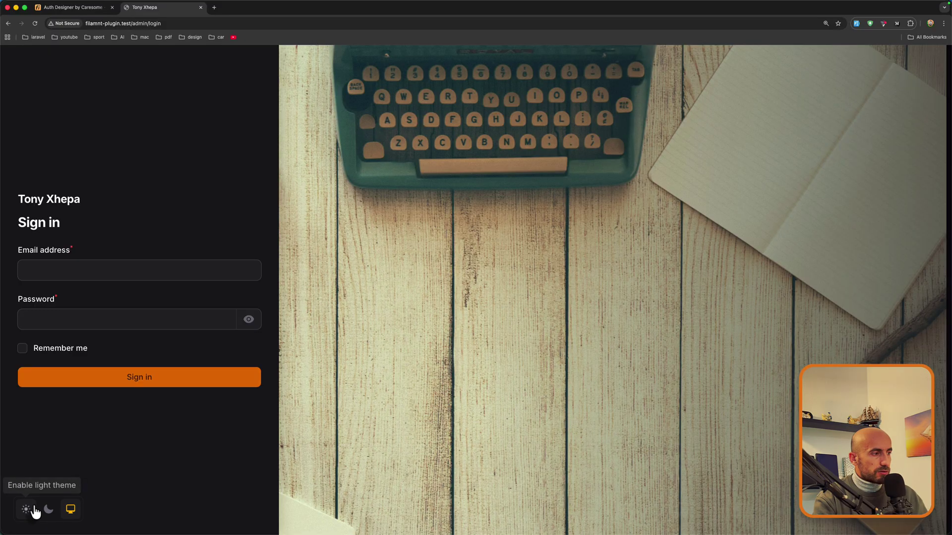
left_click(26, 510)
key("super+Tab")
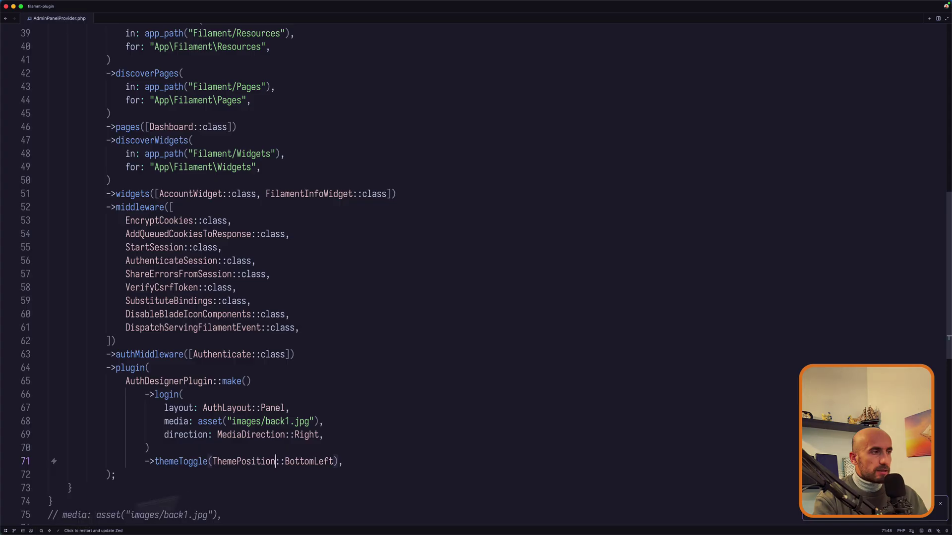
key("super+Tab")
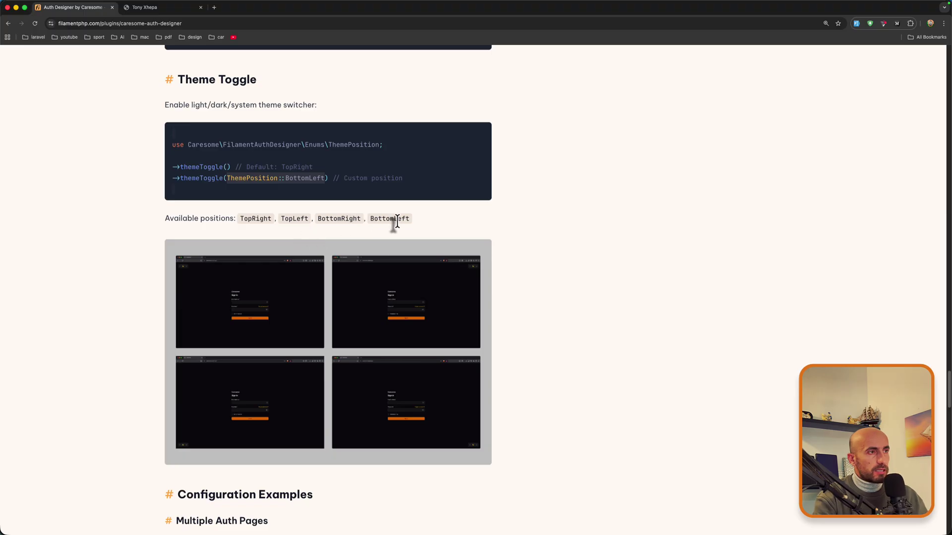
scroll(367, 398, "down", 3)
scroll(367, 398, "down", 3)
scroll(368, 397, "down", 2)
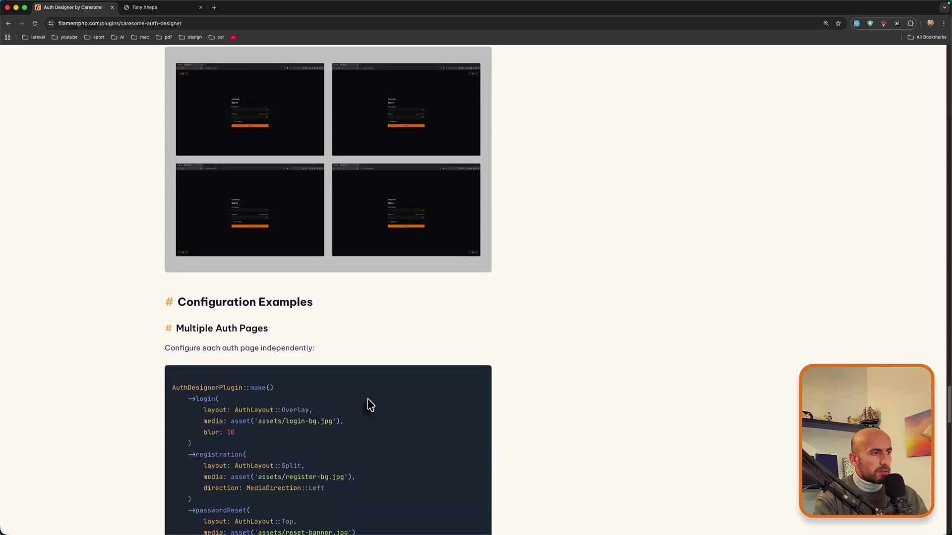
scroll(370, 404, "down", 2)
scroll(370, 404, "down", 1)
scroll(370, 404, "down", 1)
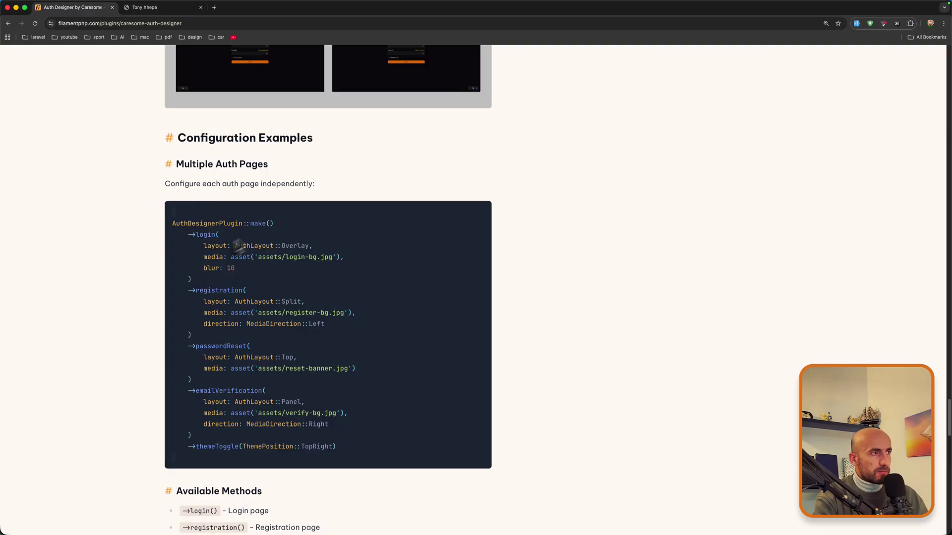
mouse_move(184, 235)
left_mouse_down()
mouse_move(206, 376)
mouse_move(192, 381)
mouse_move(194, 440)
left_mouse_up()
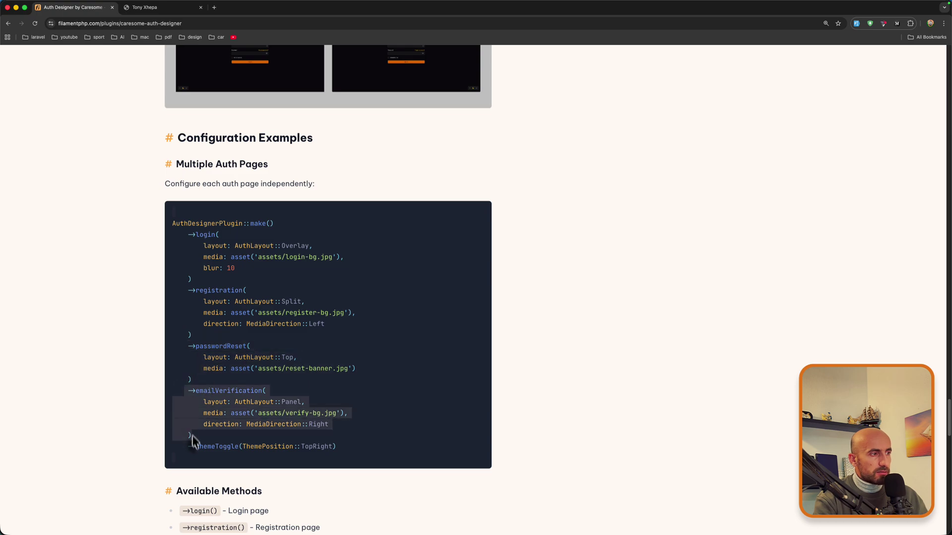
scroll(197, 446, "down", 10)
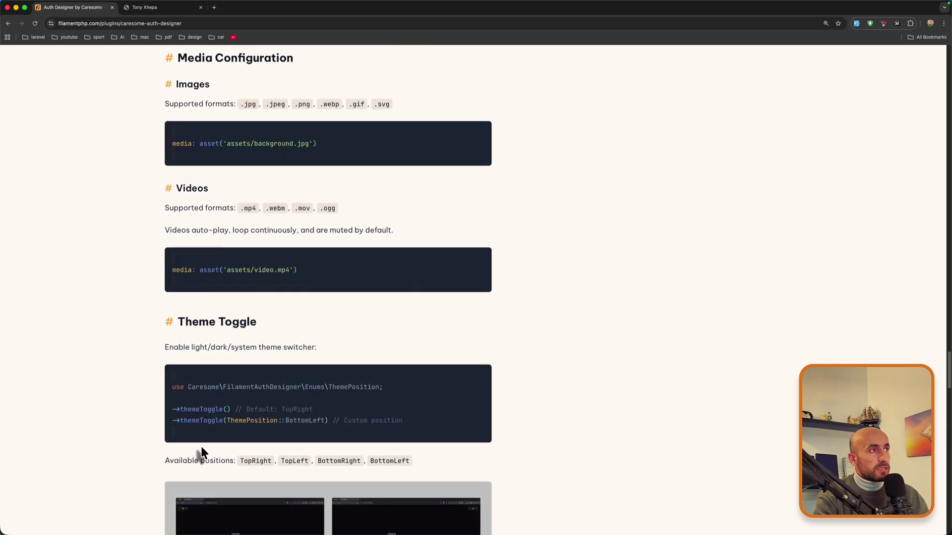